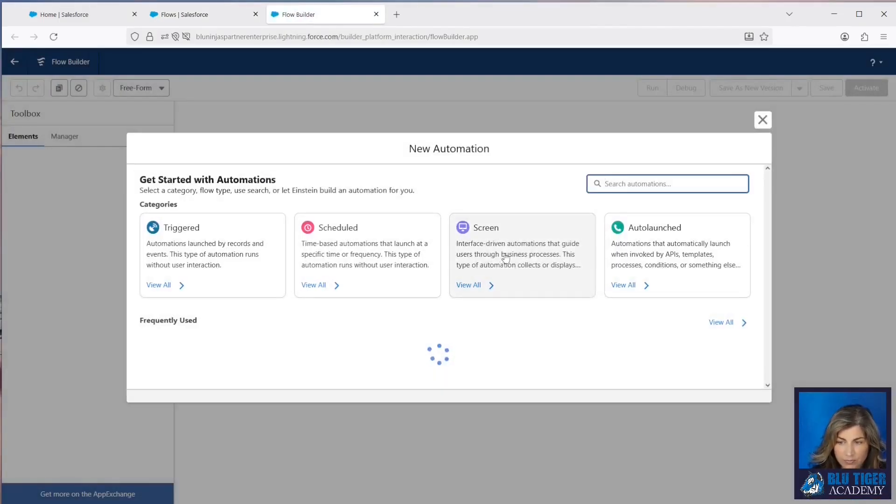
Step: Create a new screen flow and add a Get Records element directly after its start
click(506, 258)
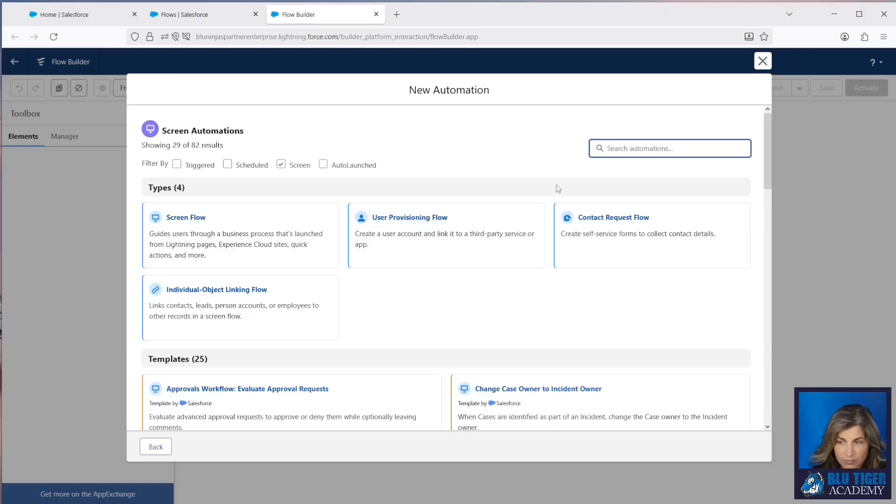
click(257, 225)
click(449, 170)
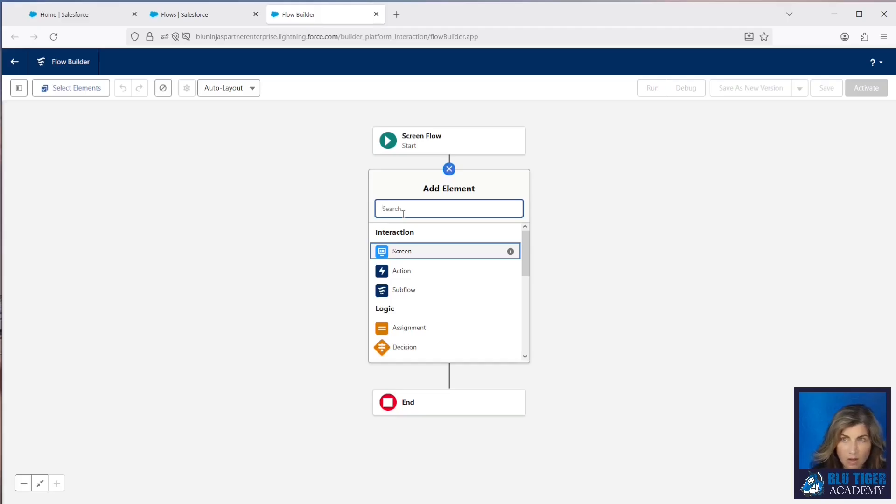
text(get)
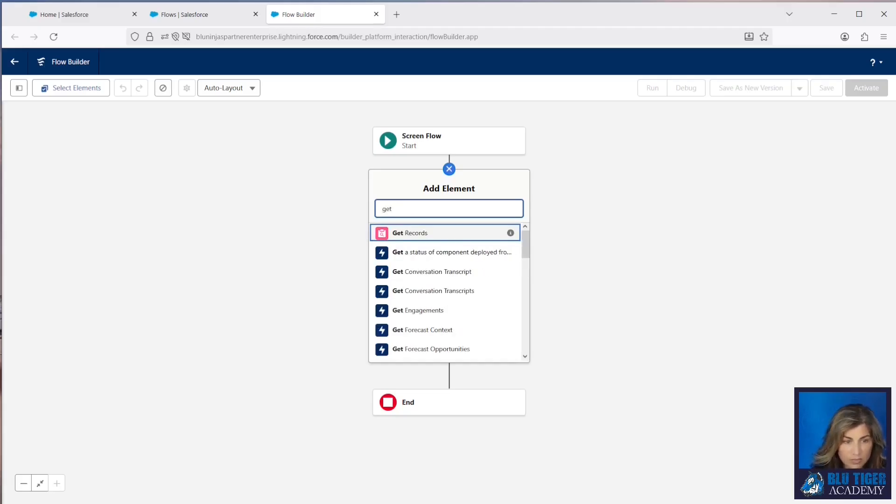
click(408, 236)
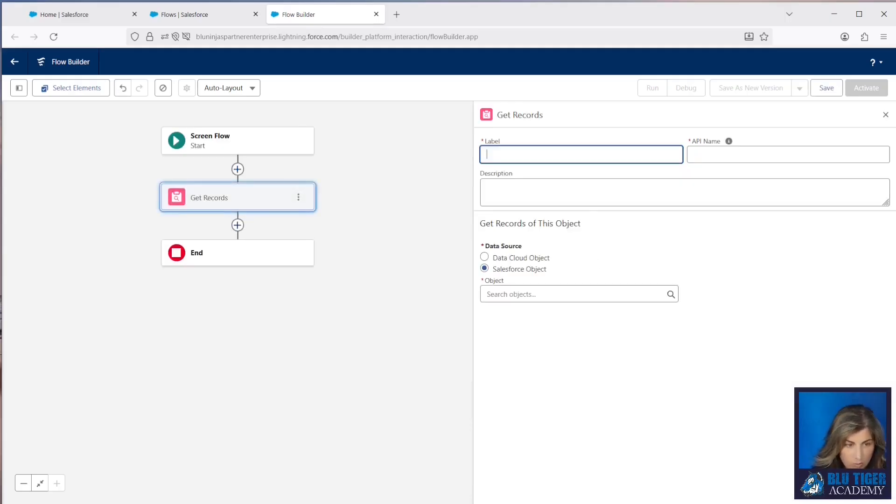
Step: Label the Get Records element "Get Original Quote to Clone" and set its object to Quote
click(609, 161)
text(Get Original Quote to Clone)
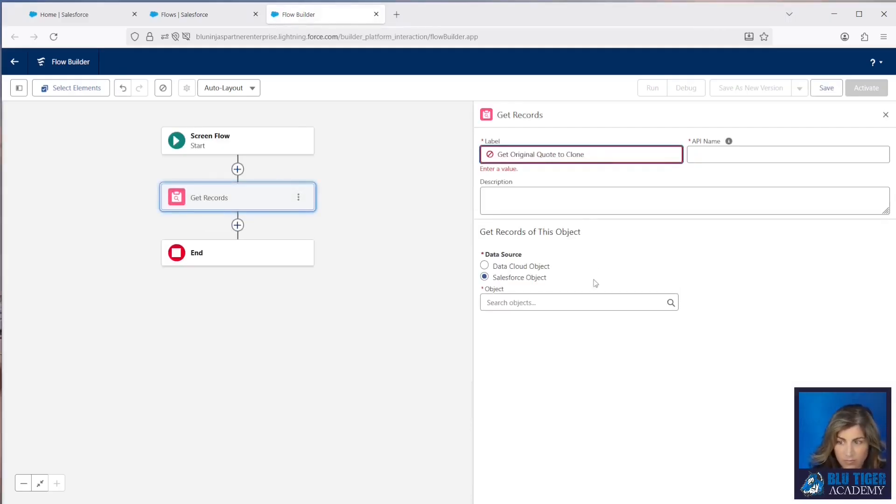
click(595, 291)
click(550, 292)
text(quote)
click(560, 314)
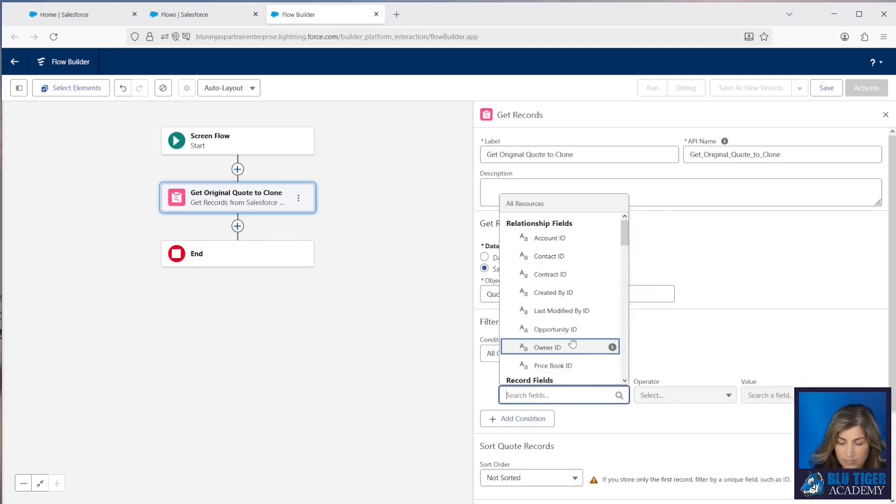
Step: Choose Quote ID as the field for the Get Records filter condition
text(id)
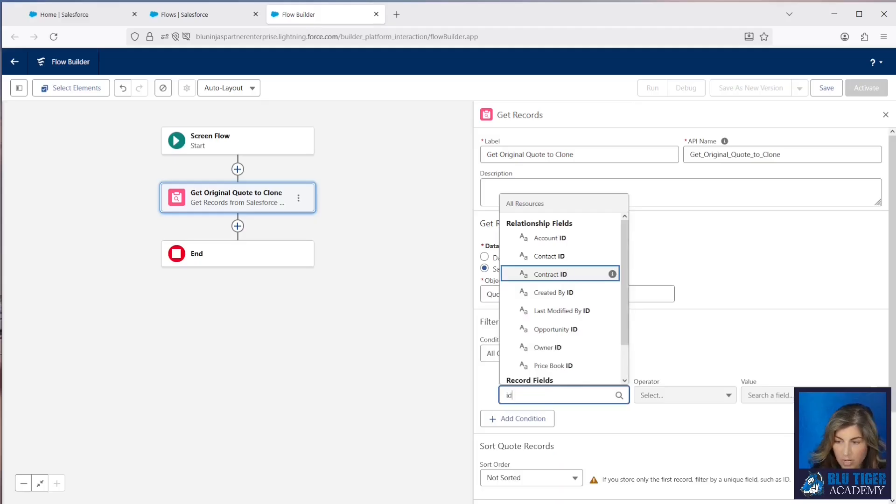
scroll(560, 275, down, 2)
click(555, 358)
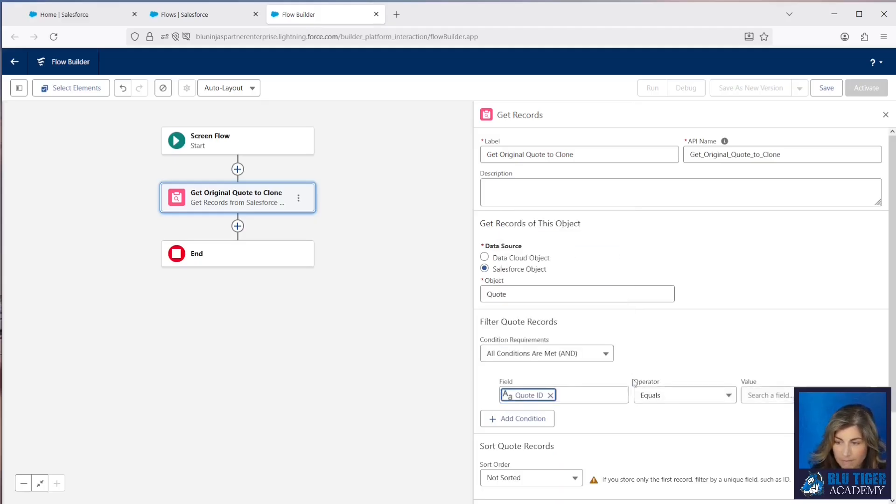
Step: Create a text variable named recordId, available for input, as the value of the Quote ID filter condition
click(751, 395)
click(780, 373)
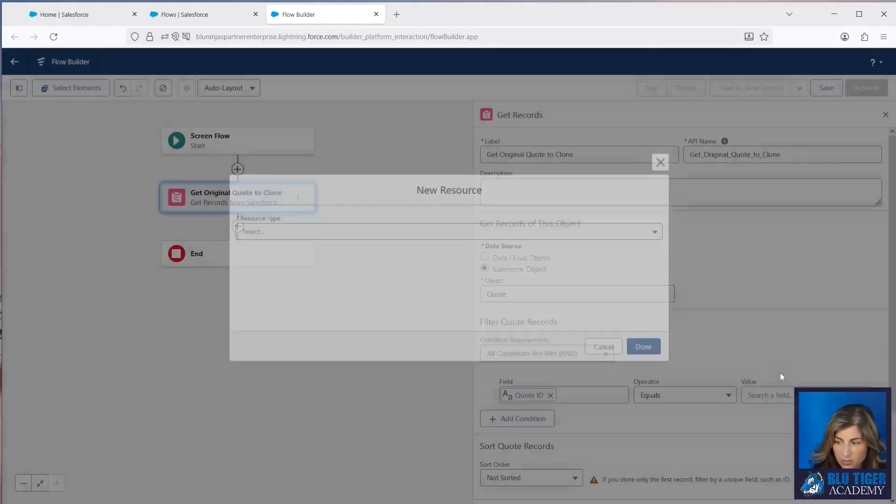
click(262, 231)
click(262, 251)
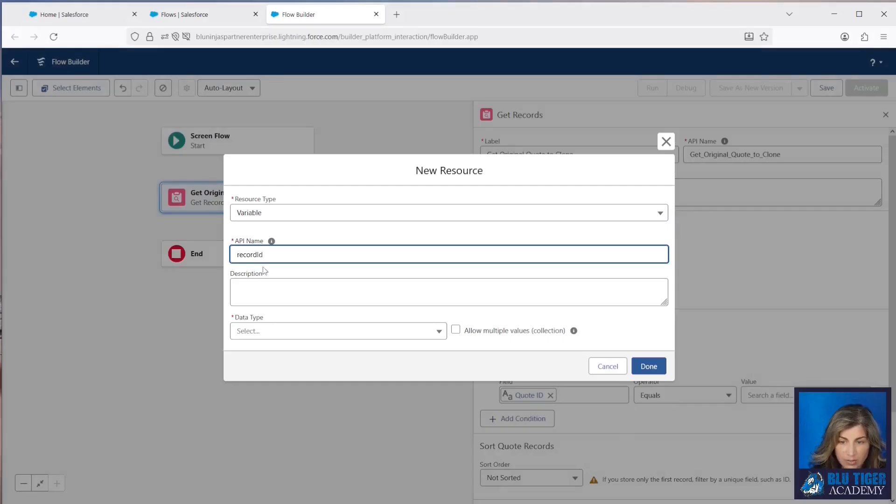
click(269, 338)
click(264, 144)
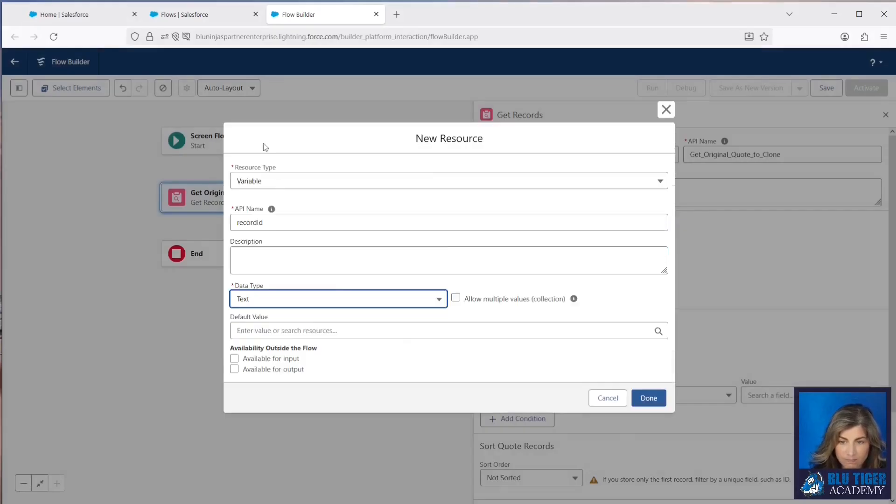
click(234, 361)
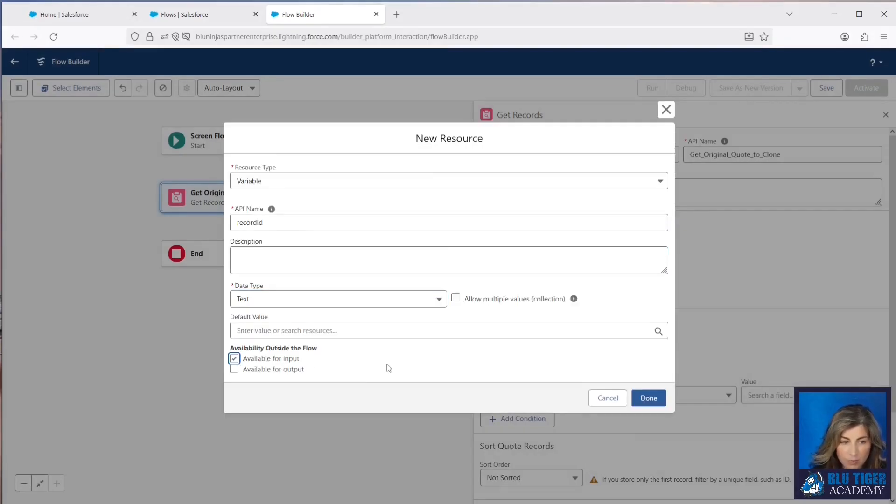
click(648, 398)
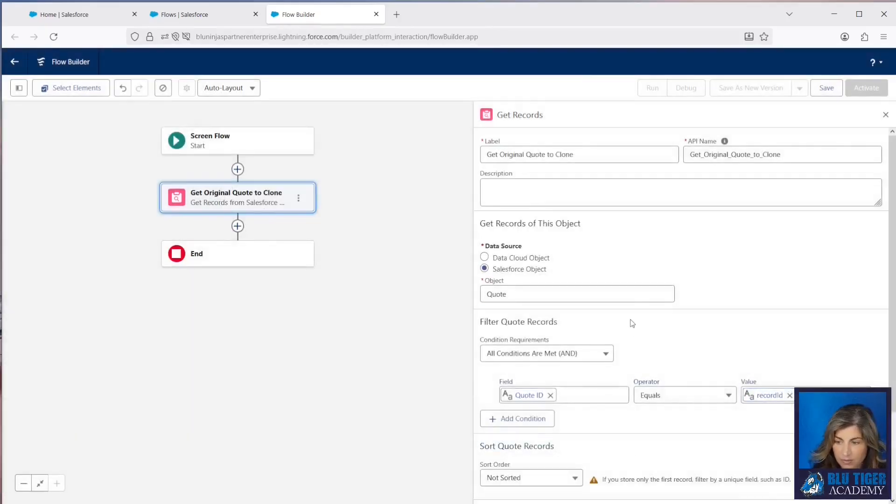
Step: Add a Screen element after Get Original Quote to Clone and label it "Enter Quote Info"
scroll(630, 322, down, 2)
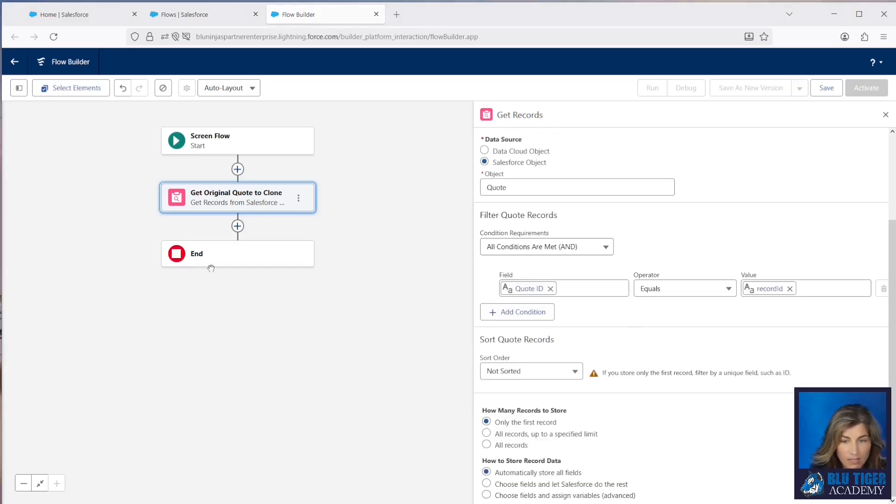
click(238, 226)
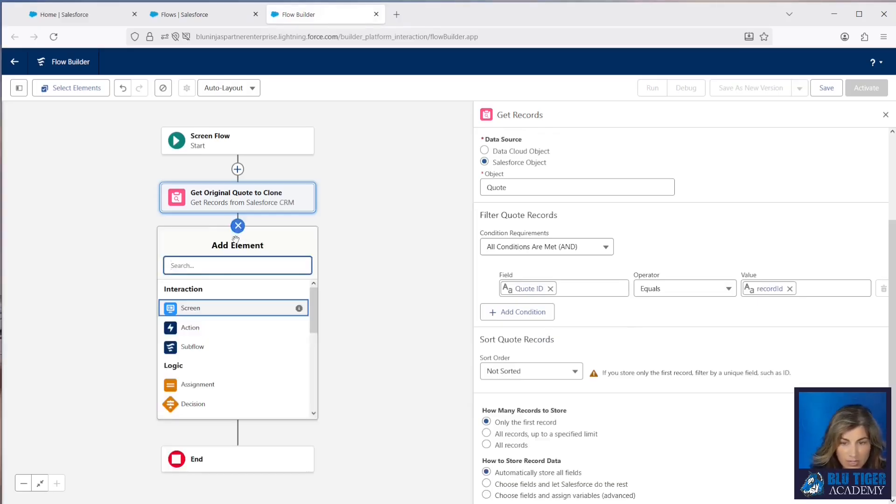
click(195, 307)
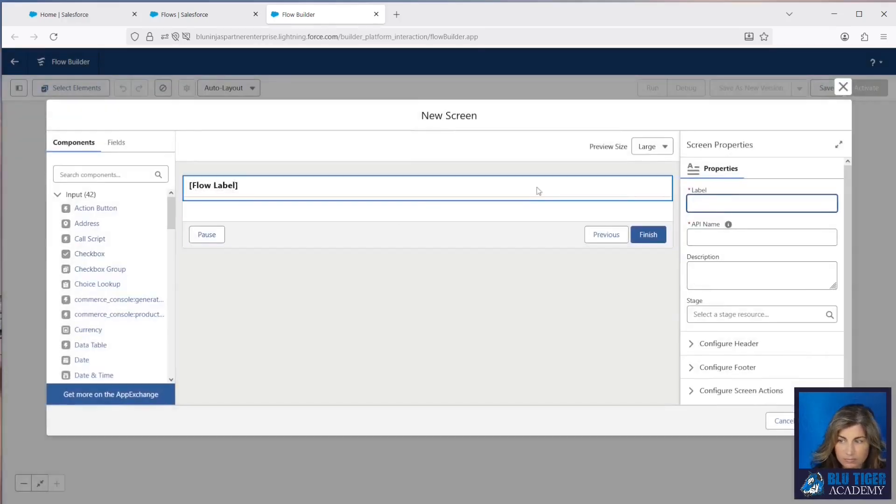
click(731, 203)
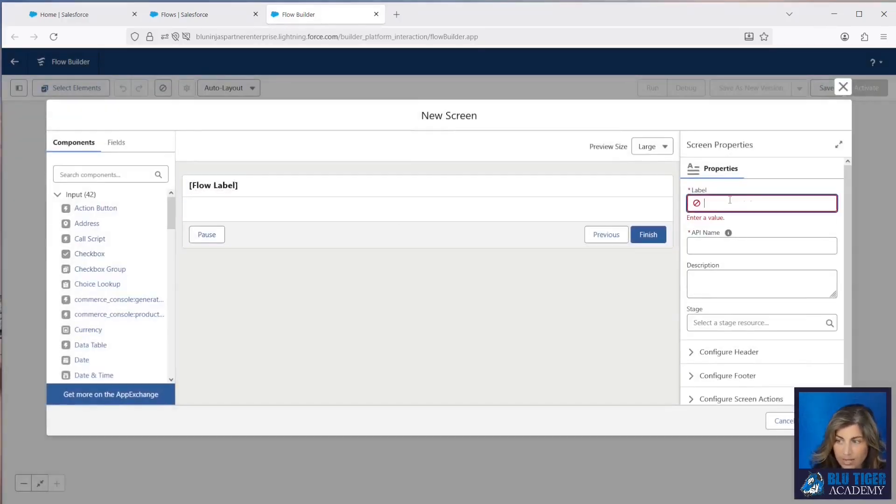
text(Enter Quote Info)
key(Tab)
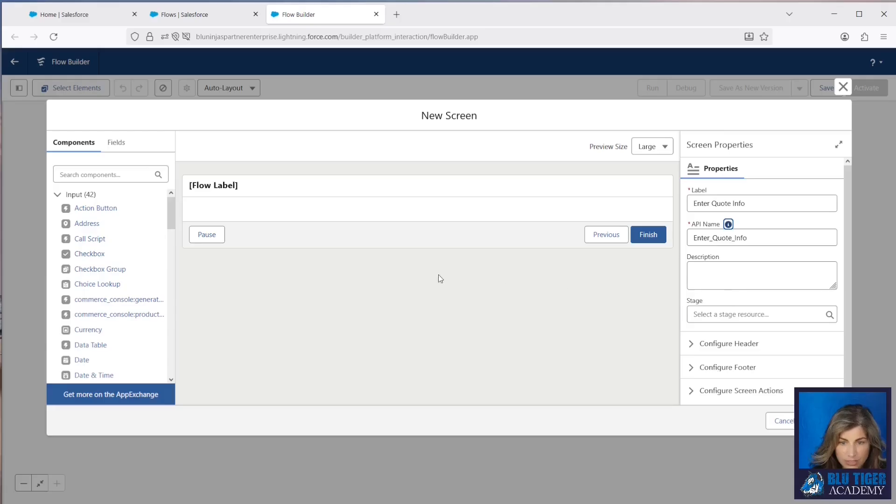
Step: Hide the screen's header and the Pause and Previous buttons in its footer
click(742, 343)
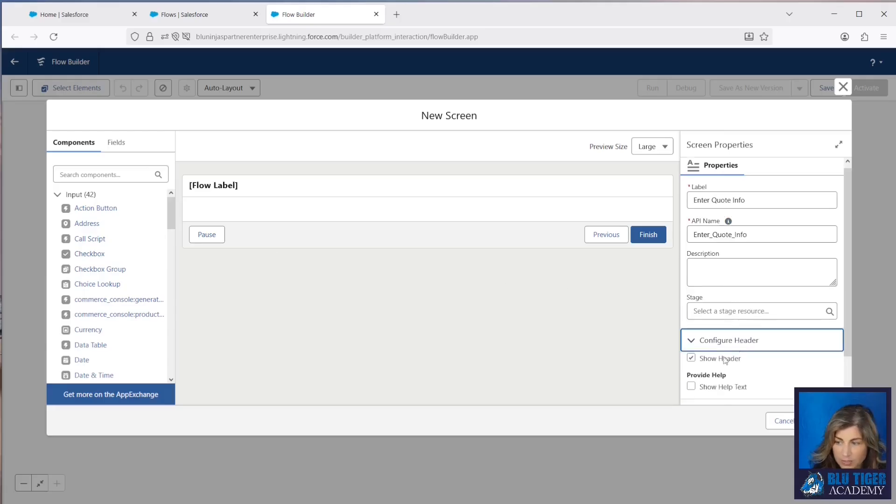
click(691, 359)
scroll(751, 345, down, 2)
click(745, 363)
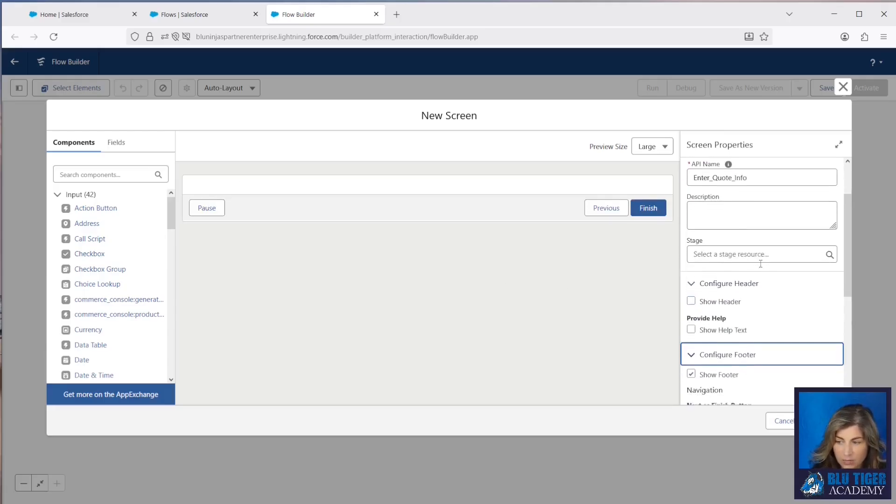
scroll(761, 264, down, 5)
click(692, 328)
click(692, 314)
Step: Add a Text input to the screen, label it "Enter Quote Name" and make it required
scroll(114, 280, down, 3)
scroll(113, 289, down, 7)
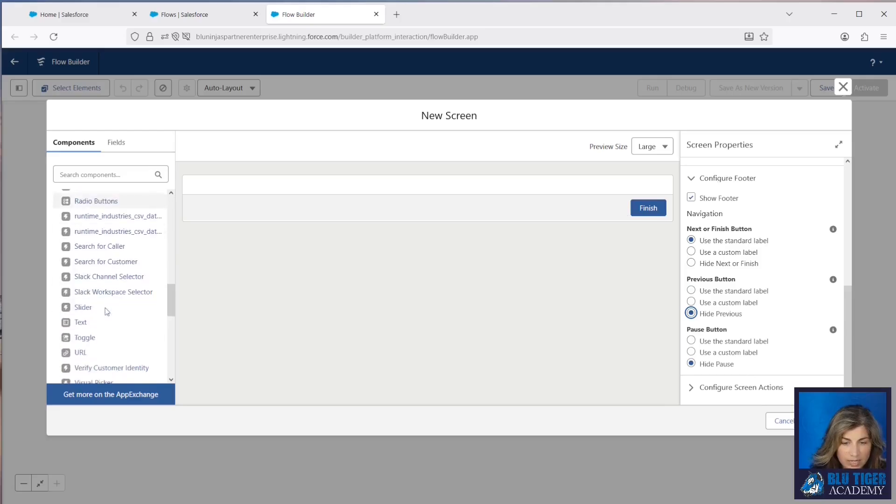
click(104, 323)
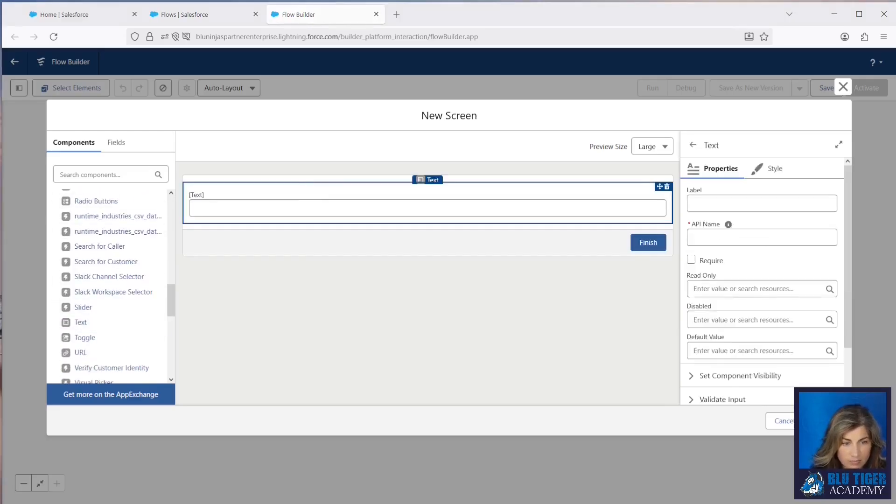
click(728, 204)
text(Enter Quote Name)
click(747, 273)
click(691, 260)
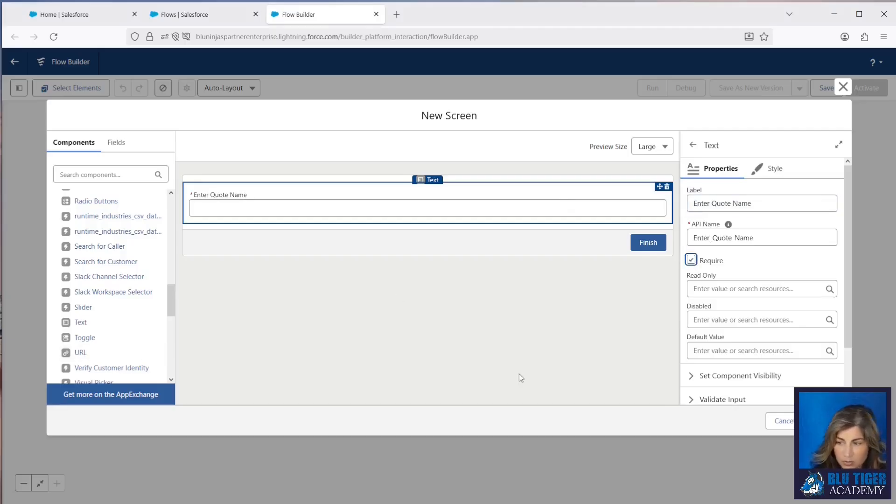
Step: Set the Enter Quote Name default value to the Name of the quote from Get_Original_Quote_to_Clone
click(719, 351)
text(get)
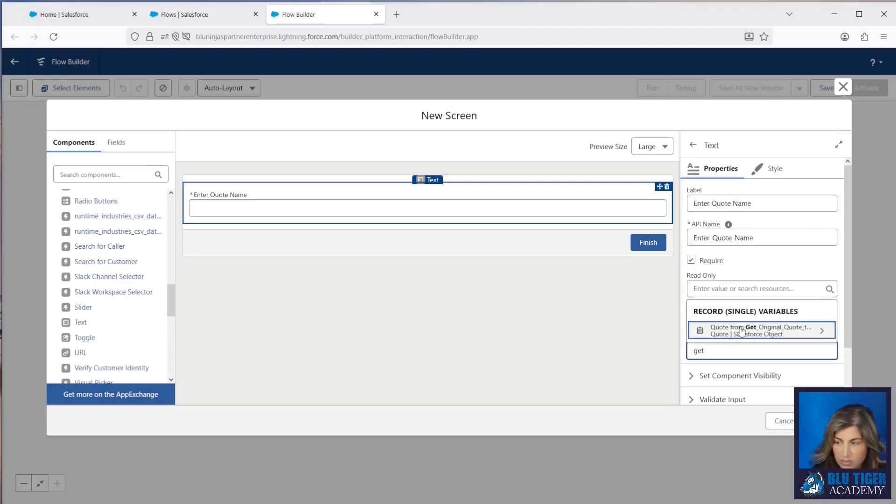
click(742, 331)
text(name)
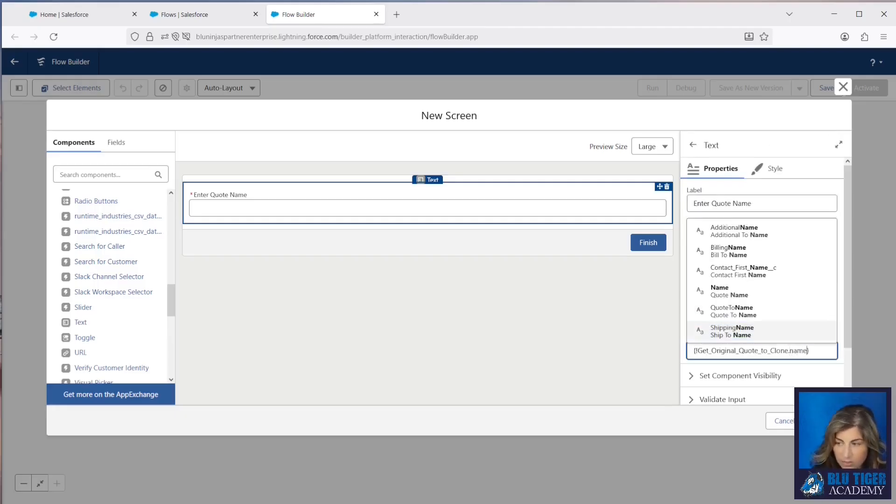
click(734, 298)
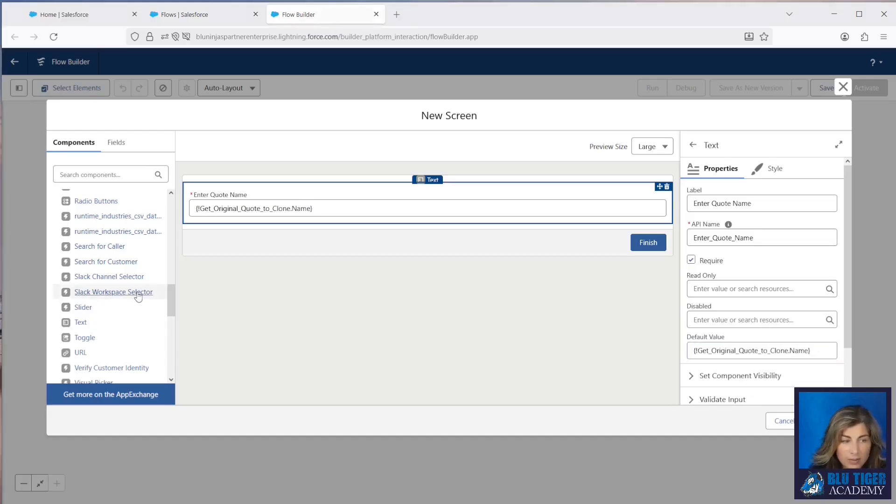
Step: Add a Toggle below the quote name with API name CloneQuoteLineItems and label "Do you want to clone the Quote Line Items?"
scroll(139, 296, down, 3)
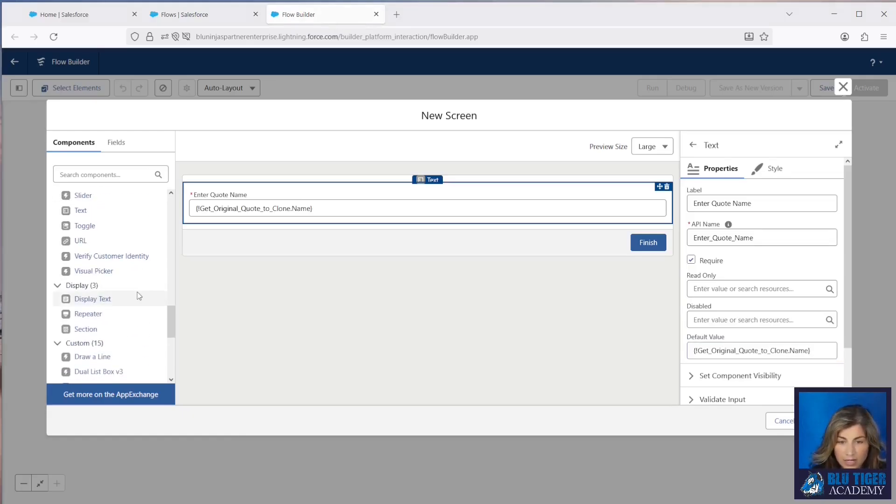
scroll(139, 296, down, 5)
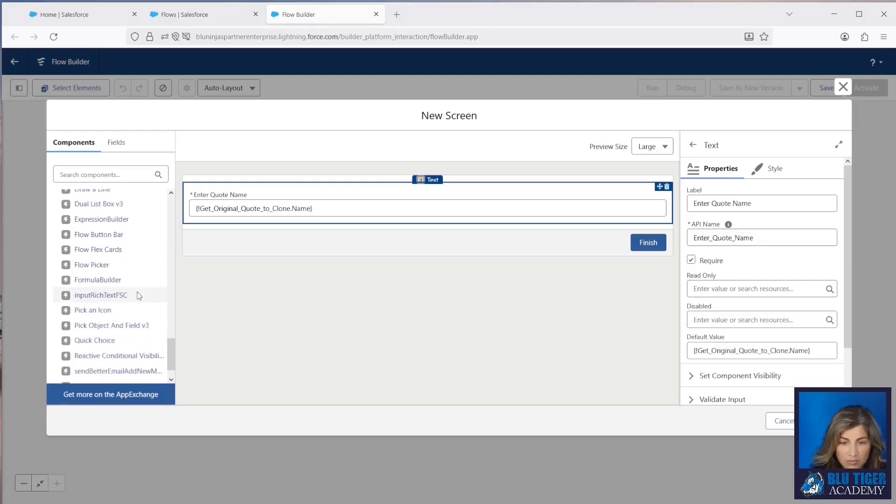
scroll(138, 296, up, 6)
drag(109, 285, 351, 228)
click(712, 201)
text(CloneQuoteLineItems)
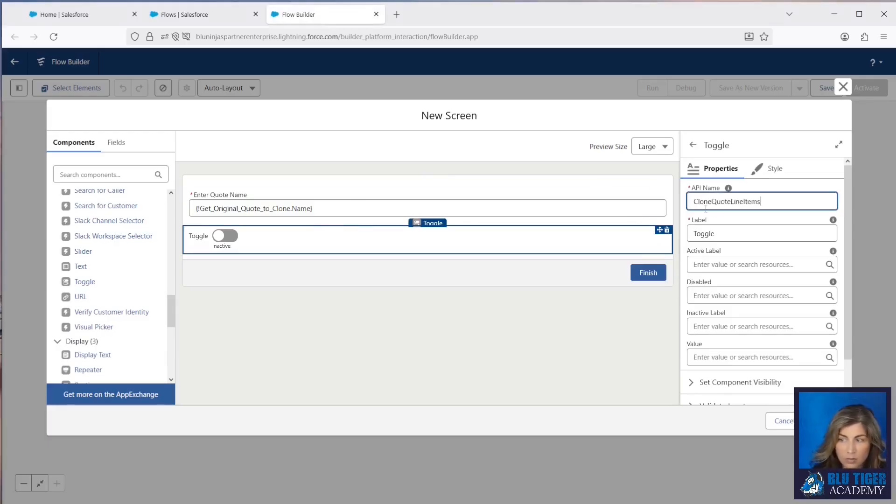
key(Tab)
key(Tab)
text(you want to clone the Quote Line Items?)
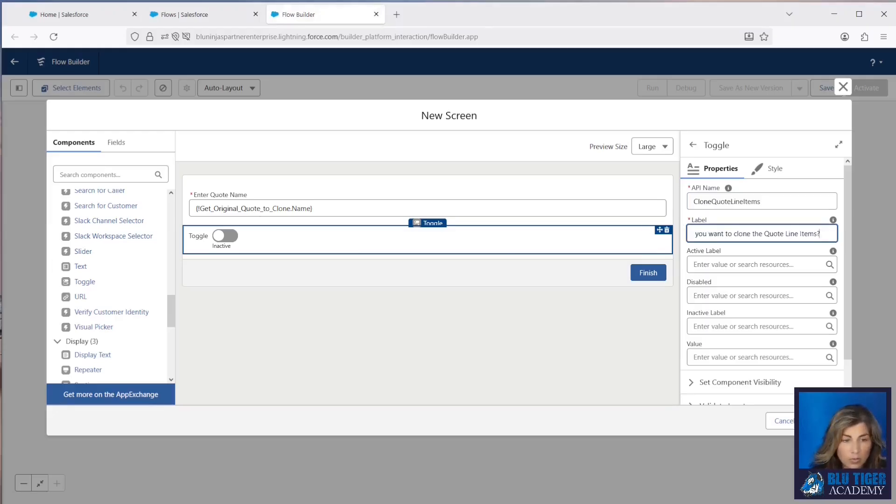
Step: Set the toggle's active label to Yes and its inactive label to No
click(709, 270)
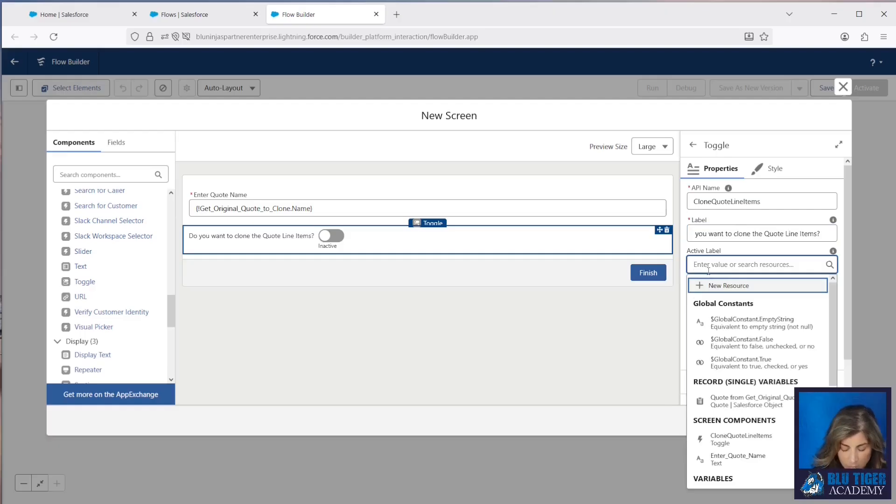
text(Yes)
click(718, 327)
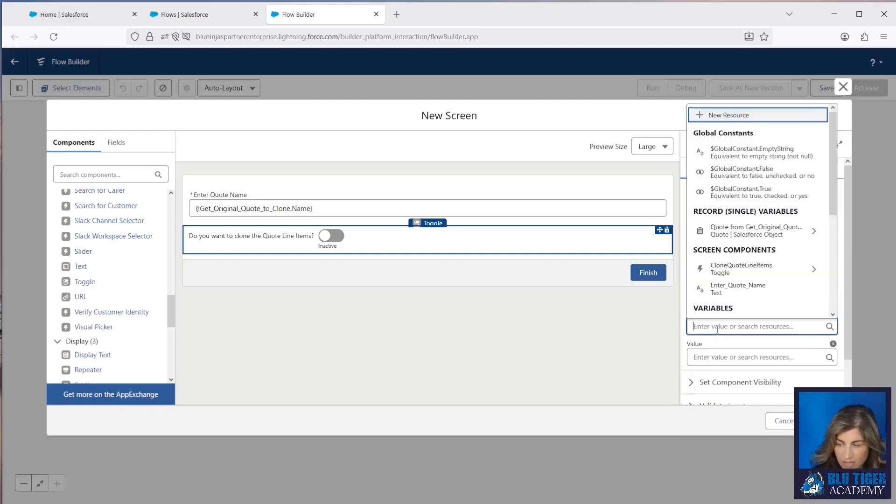
text(No)
click(735, 344)
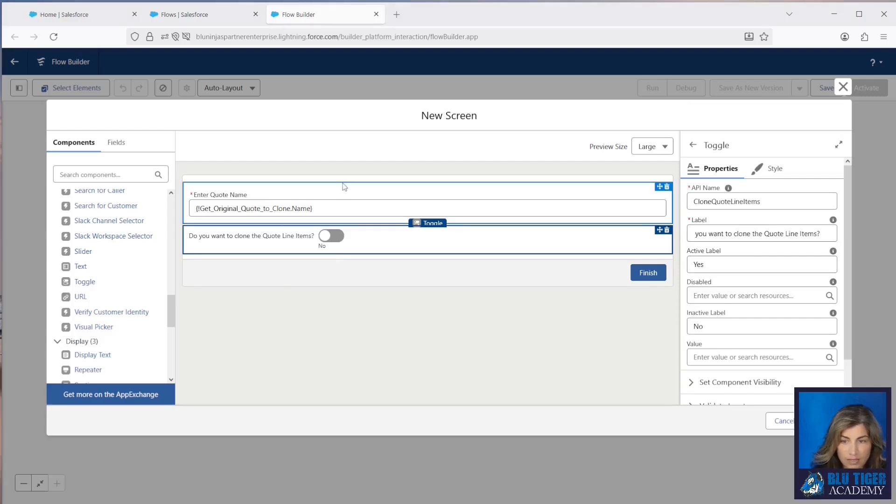
Step: Add a Section component to the screen above the Enter Quote Name field
scroll(123, 304, down, 4)
scroll(123, 303, up, 2)
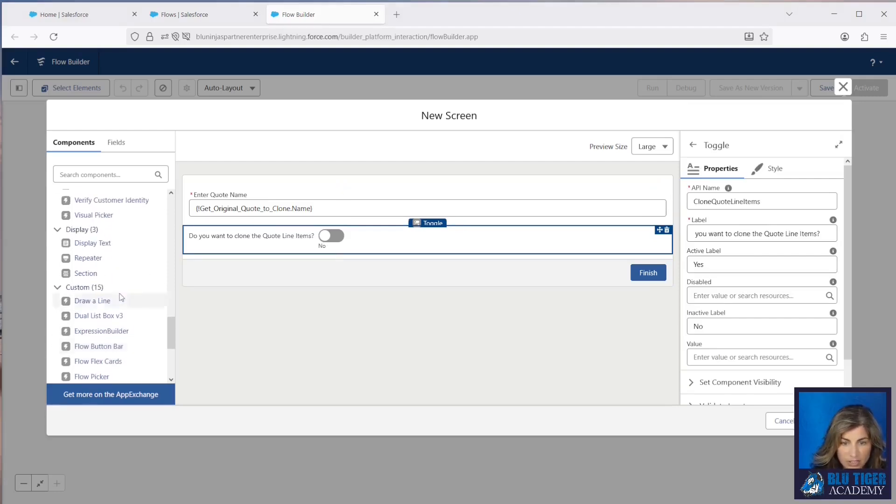
drag(112, 275, 325, 190)
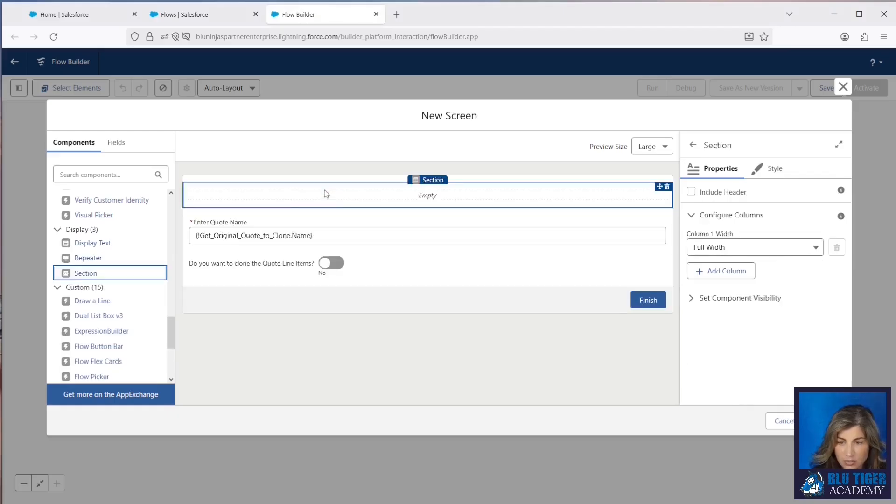
Step: Add columns to the screen's Section component and adjust the column widths
click(718, 273)
click(717, 301)
click(724, 277)
click(724, 377)
click(726, 248)
click(724, 301)
click(719, 279)
click(724, 377)
Step: Move the Enter Quote Name field and the clone line items toggle into the Section, then finish the screen
drag(401, 235, 401, 198)
drag(400, 254, 406, 230)
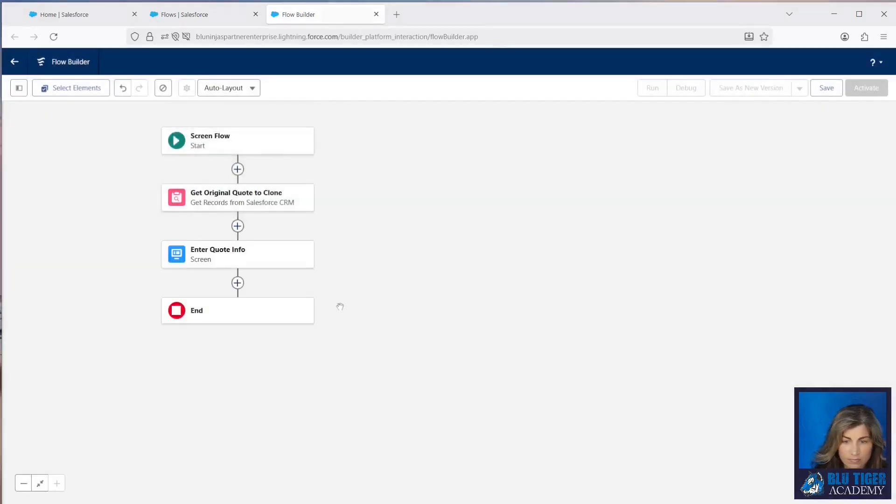
Step: Add an Assignment element after Enter Quote Info, labelled "Assign Cloned Quote Fields"
click(419, 283)
text(ass)
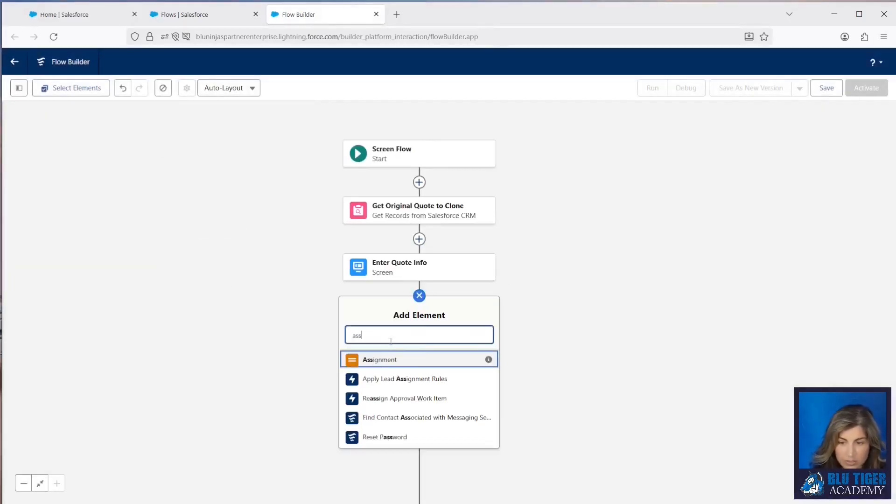
click(376, 360)
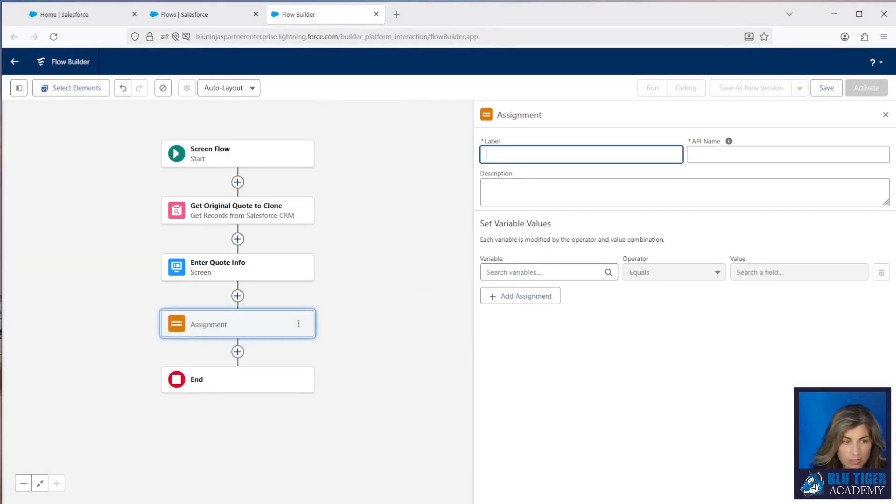
click(560, 154)
text(Assign Cloned Quote Fields)
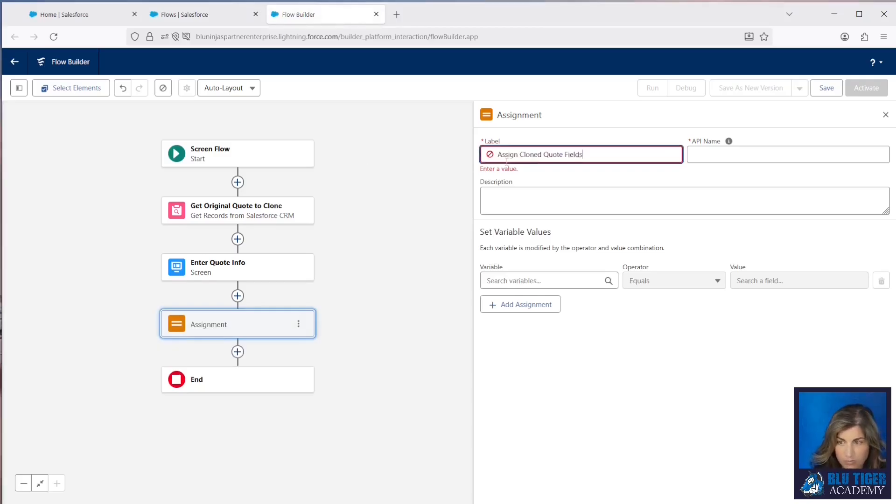
key(Tab)
Step: Assign the running flow interview's CurrentDateTime to the Created Date of the quote from Get Original Quote to Clone
click(542, 273)
text(get)
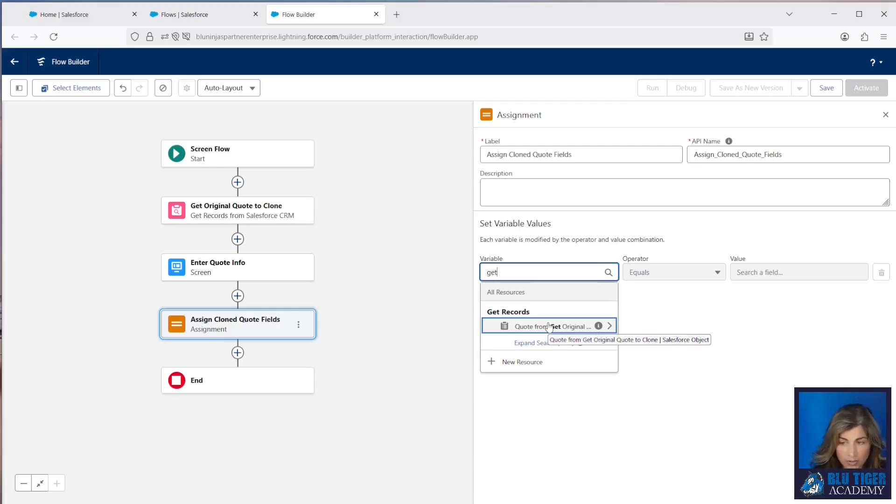
click(549, 327)
text(created)
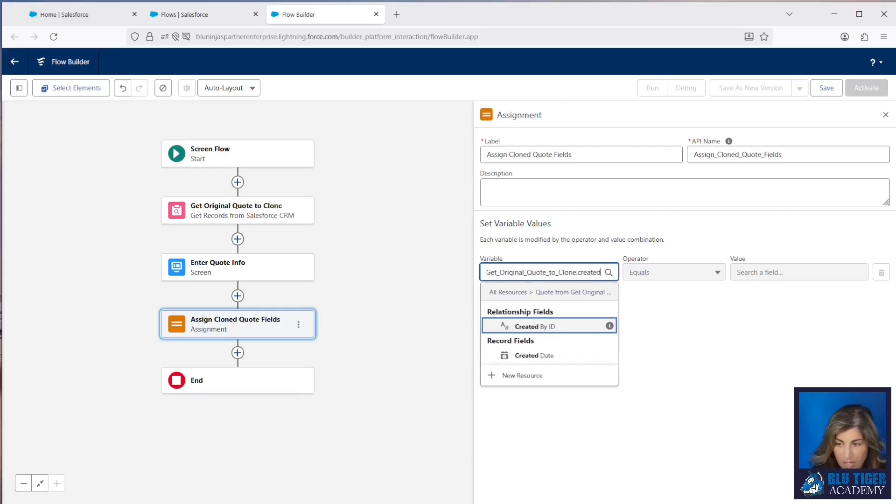
click(555, 357)
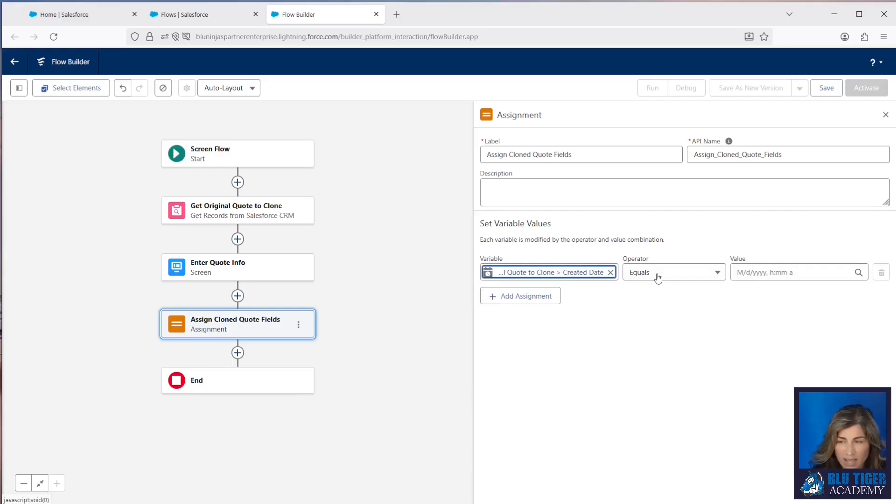
click(766, 274)
text(flow)
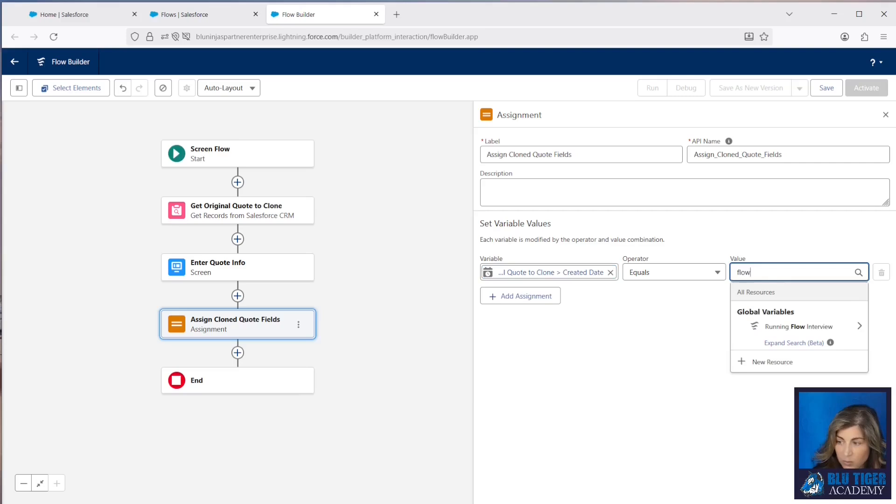
click(773, 328)
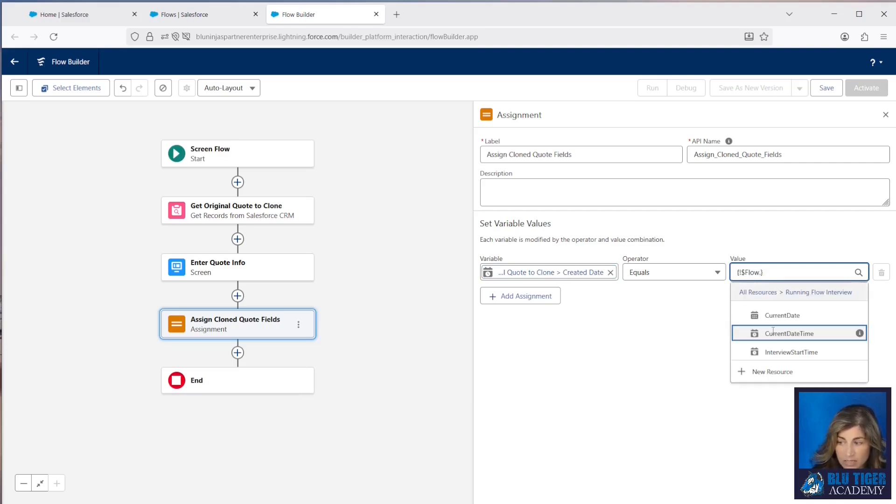
click(783, 333)
Step: Add an assignment setting the original quote's Created By ID equal to the Running User's Id
click(519, 296)
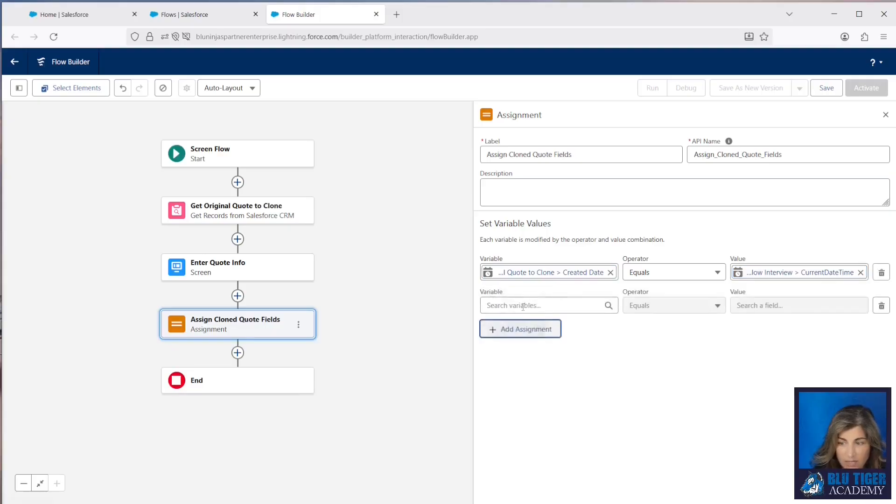
click(541, 305)
text(get)
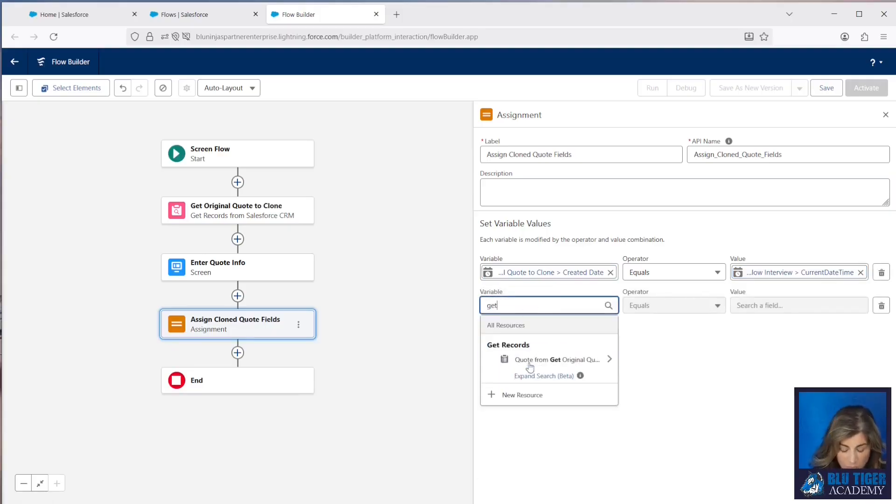
click(542, 359)
text(create)
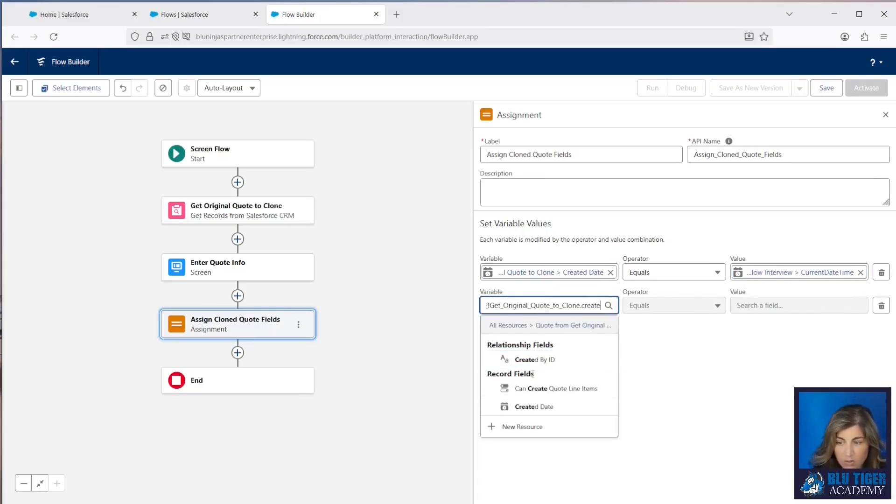
click(534, 360)
click(746, 306)
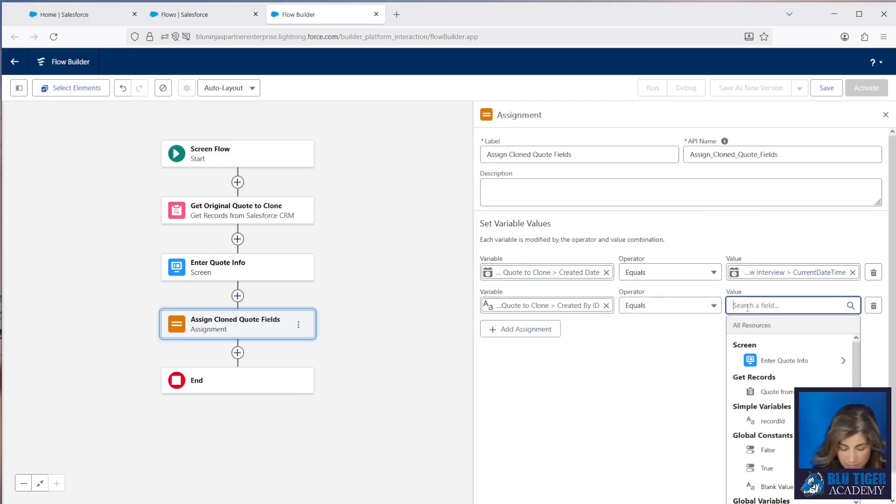
text(runni)
click(773, 377)
scroll(777, 406, down, 5)
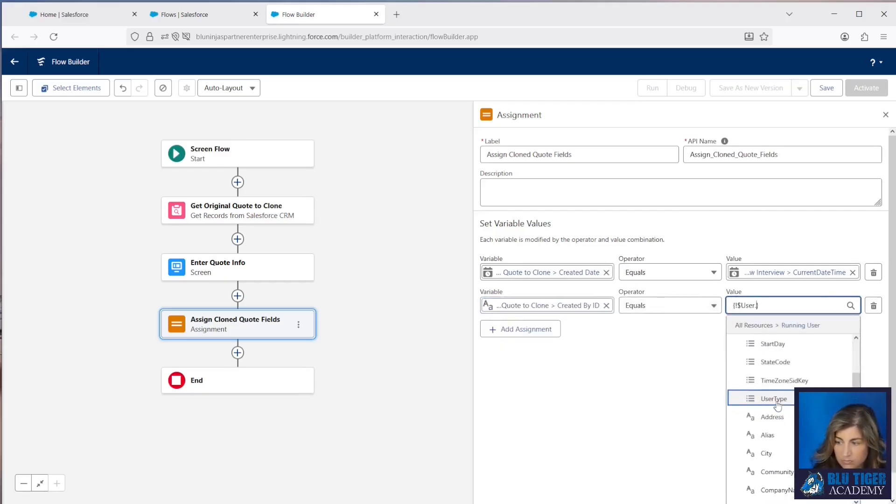
text(id)
click(778, 421)
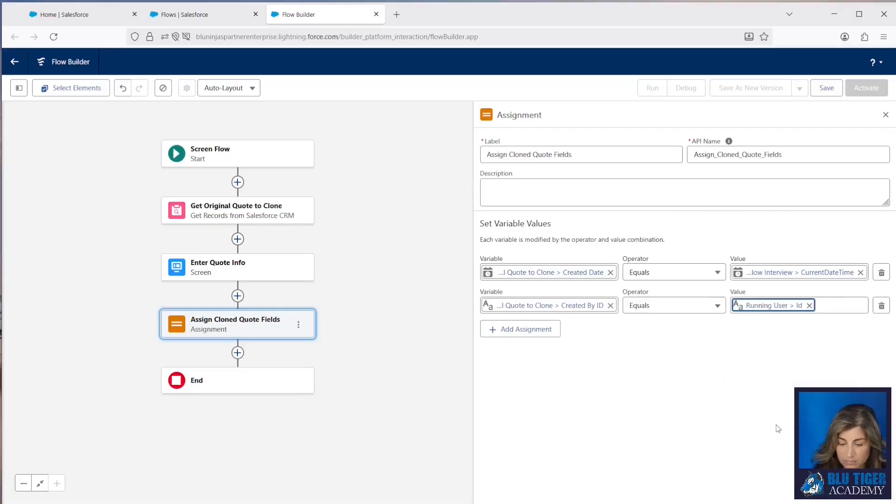
Step: Add an assignment row with the original quote's Last Modified Date as its variable
click(501, 329)
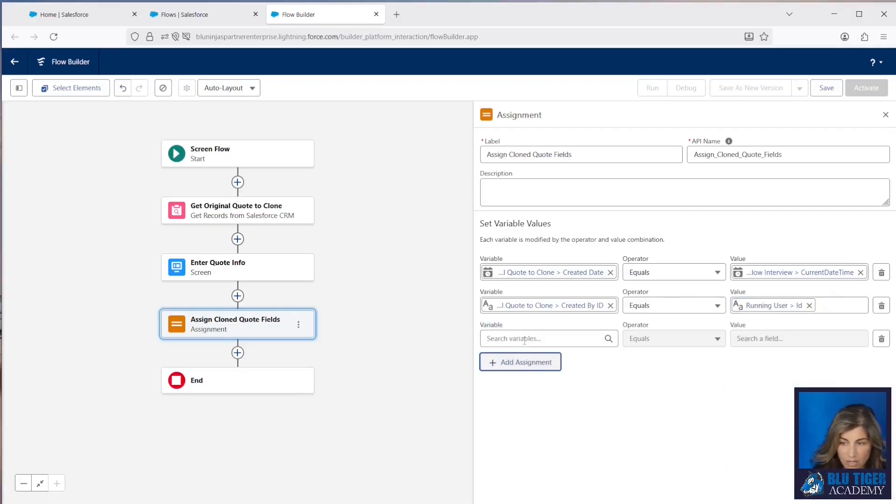
click(503, 337)
text(get)
click(551, 392)
text(last)
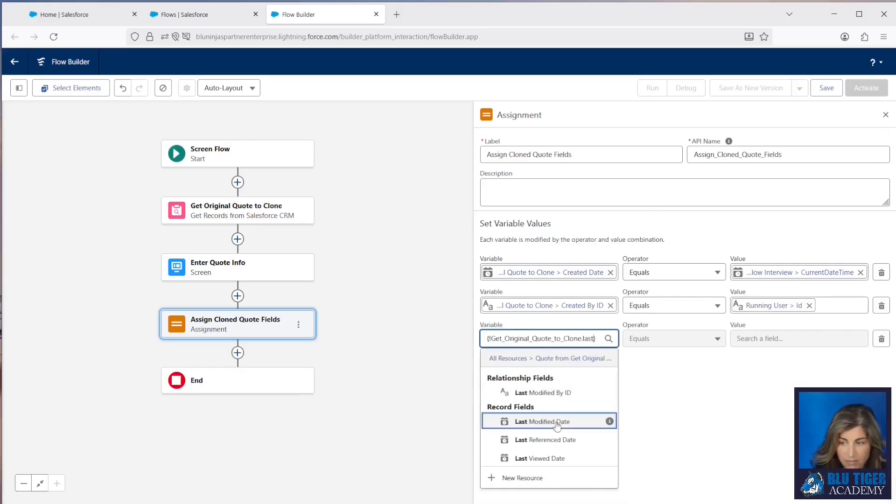
click(542, 422)
Step: Add an assignment setting the original quote's Quote Name equal to Enter Quote Name from the Enter Quote Info screen
click(505, 364)
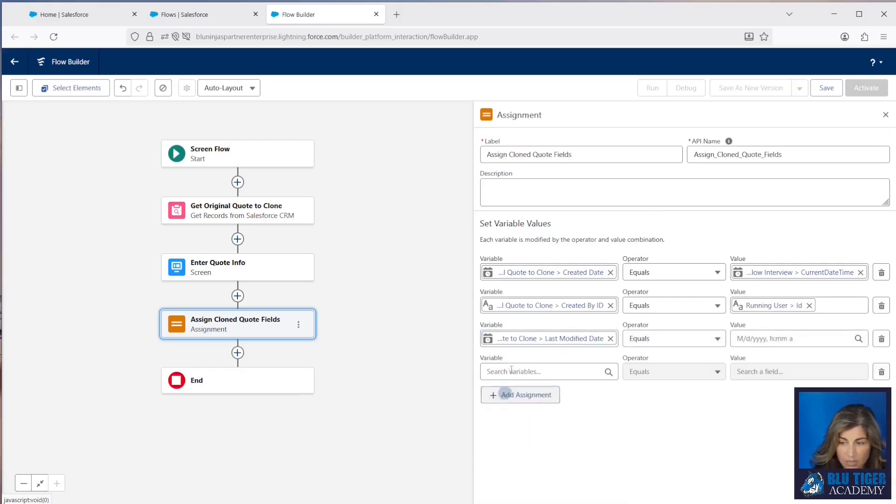
click(512, 372)
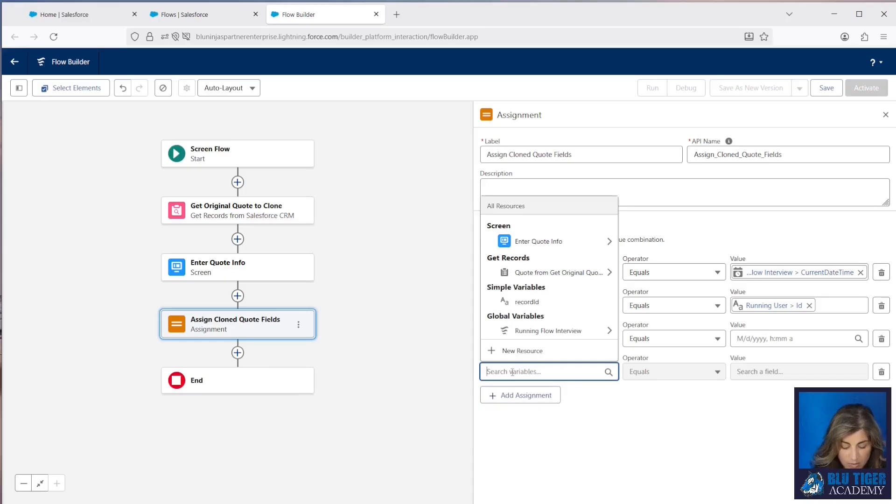
text(get)
click(519, 324)
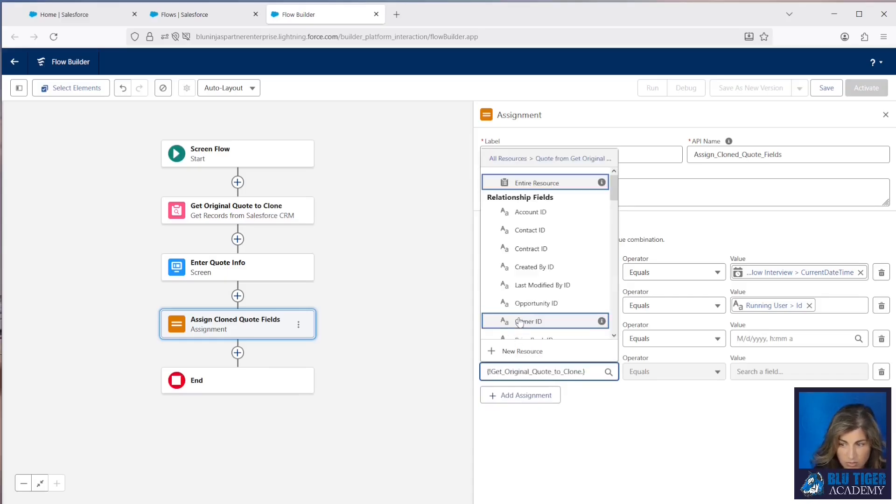
text(name)
click(520, 294)
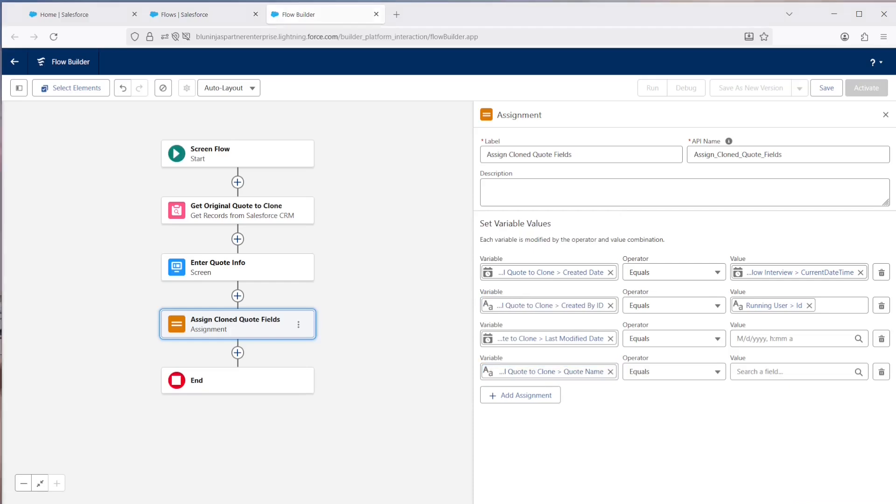
click(762, 371)
click(766, 194)
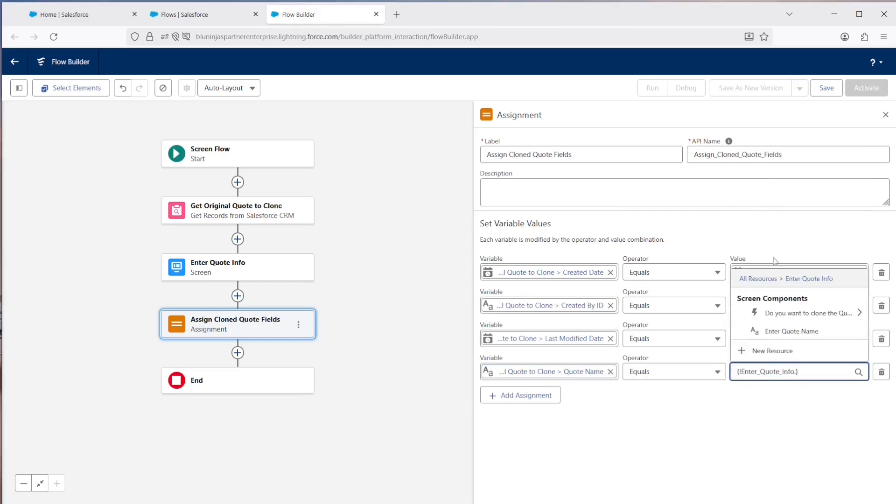
click(779, 332)
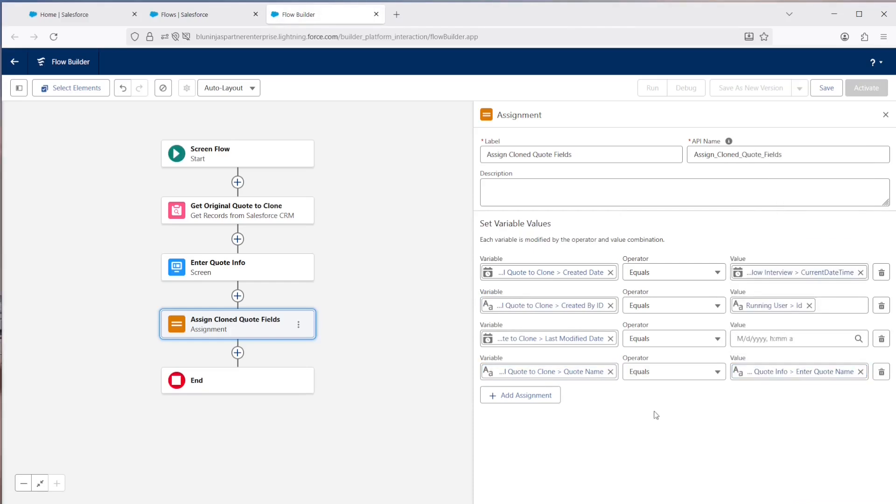
Step: Add an assignment row with the original quote's Expiration Date as its variable
click(535, 398)
click(536, 404)
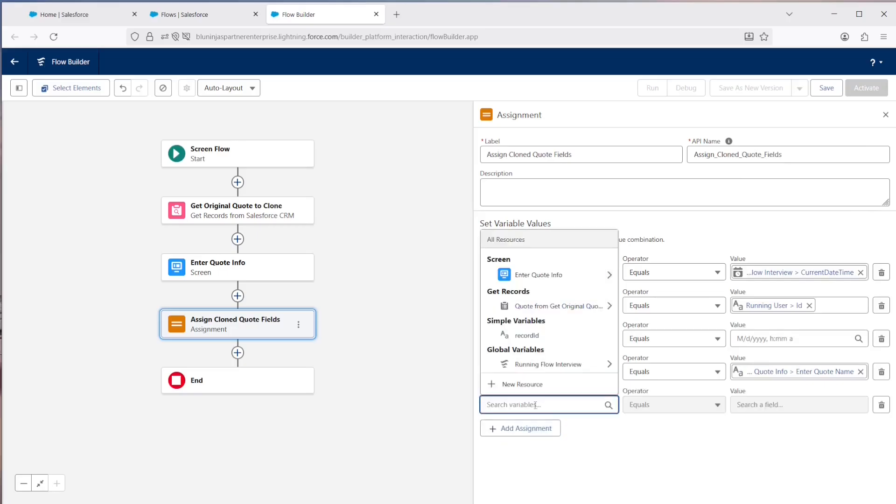
text(get)
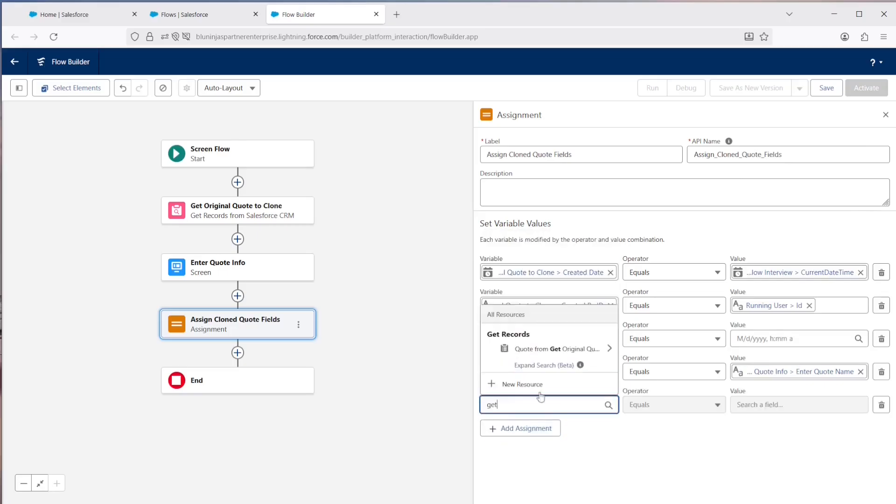
click(541, 349)
scroll(541, 355, down, 3)
text(expir)
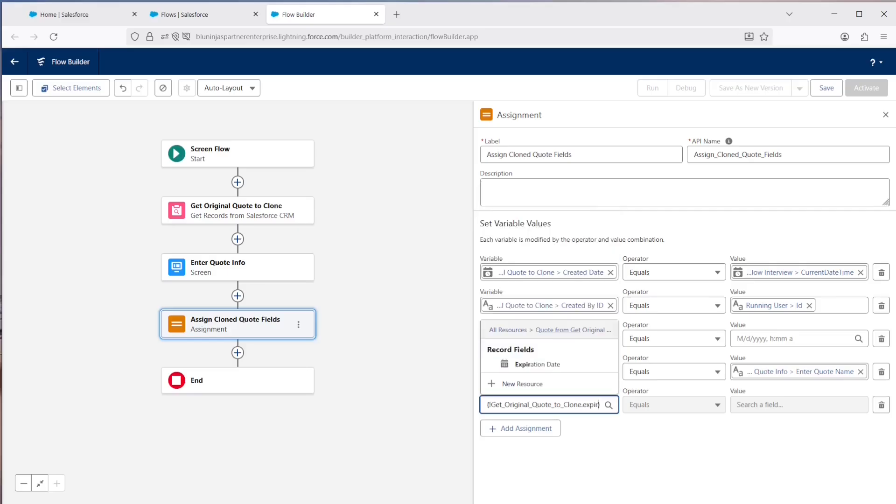
click(537, 364)
Step: Create a Date formula resource named forExpirationDate with the formula TODAY() + 30 as the Expiration Date value
click(758, 404)
click(761, 385)
click(310, 239)
click(280, 293)
click(278, 201)
text(forExpi)
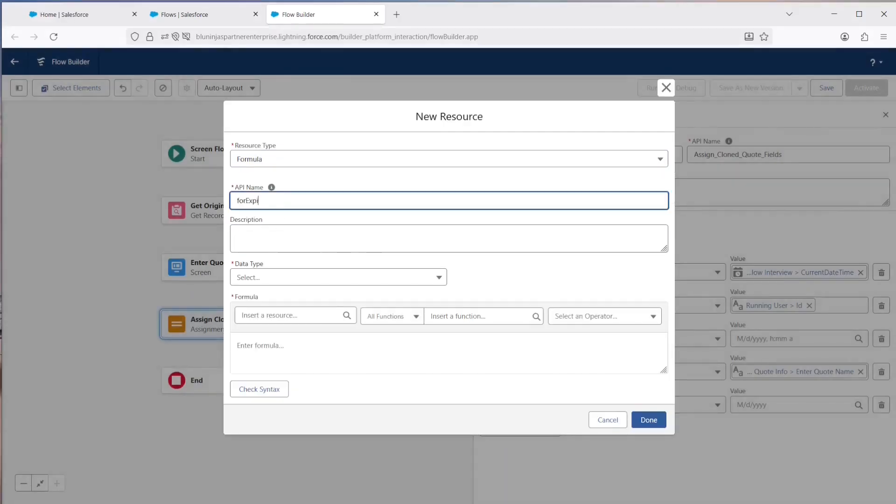
click(271, 277)
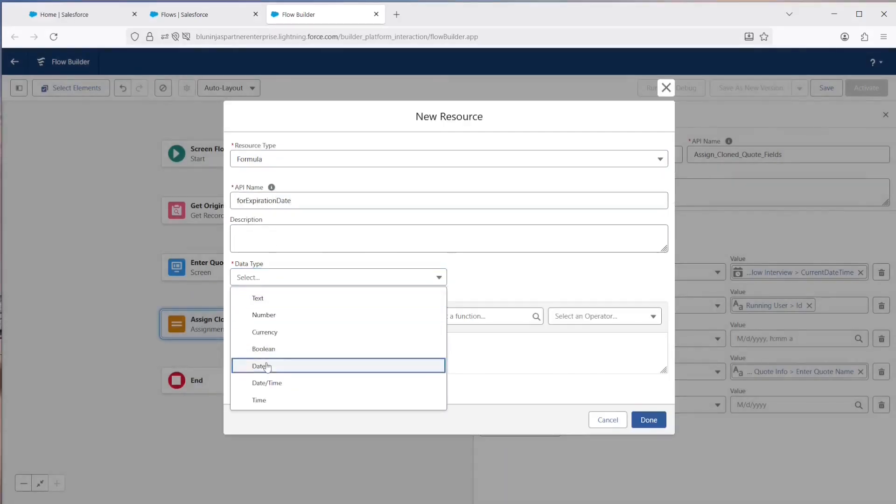
click(289, 365)
click(268, 351)
text(TODAY() + 30)
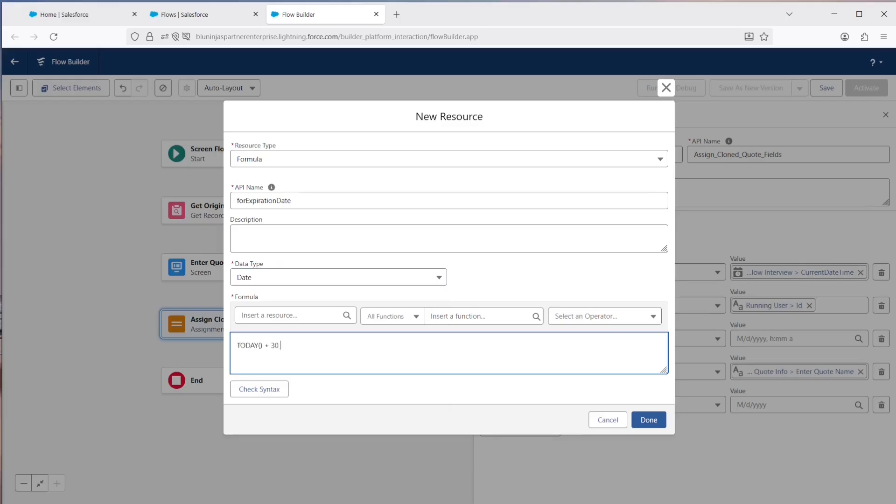
click(649, 420)
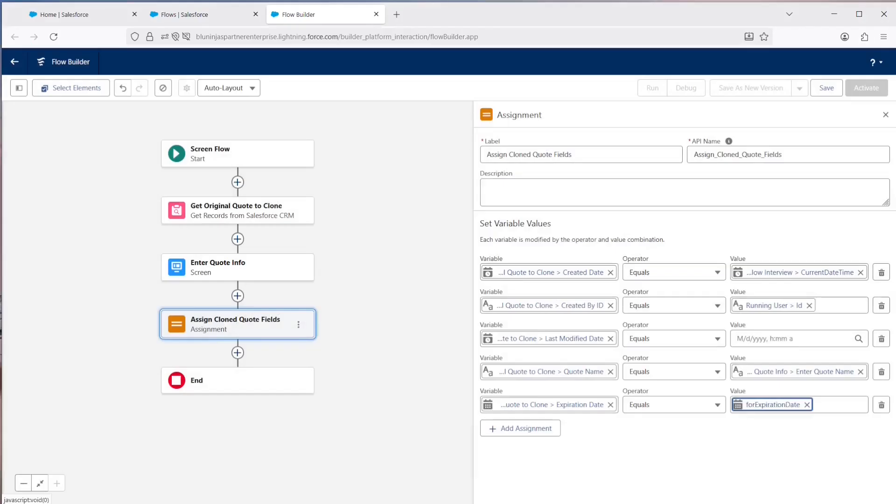
Step: Add a Create Records element after Assign Cloned Quote Fields, labelled "Clone Quote"
click(237, 352)
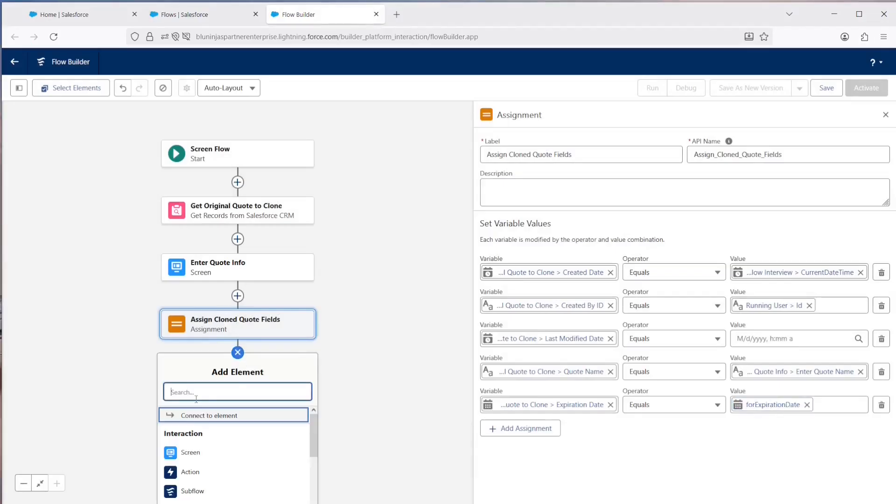
text(crea)
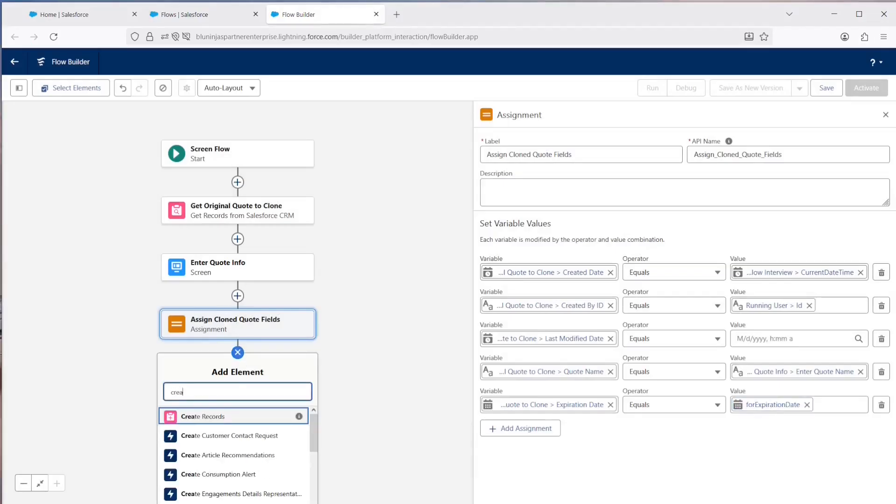
click(195, 417)
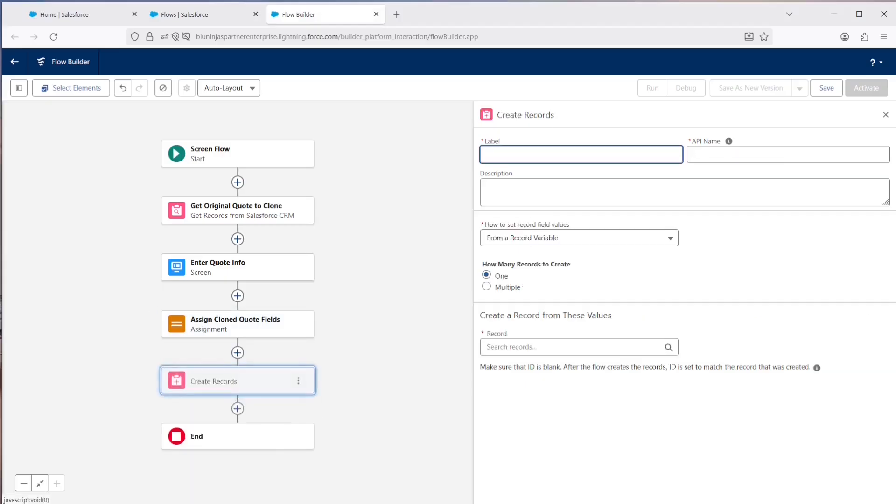
click(74, 241)
click(537, 155)
text(Clone Quote)
click(729, 141)
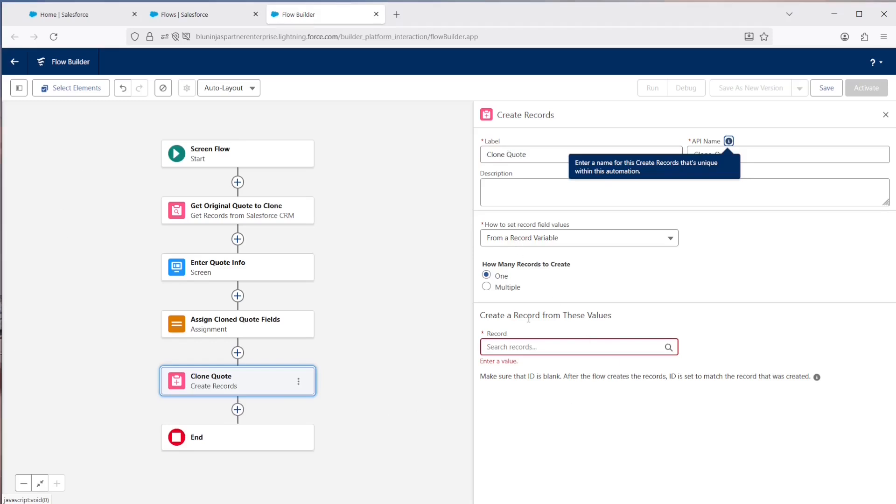
Step: Set the Clone Quote element to create its record from the quote returned by Get Original Quote to Clone, and check the field assignments
click(528, 348)
text(Get)
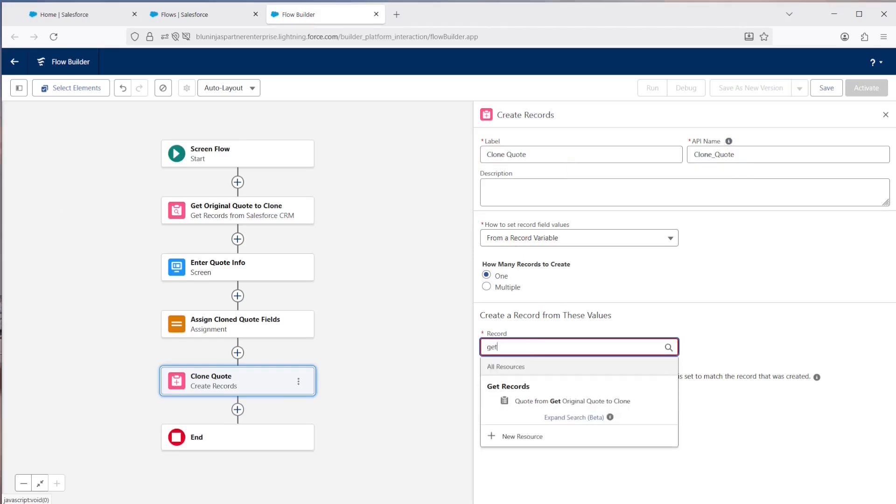
click(549, 399)
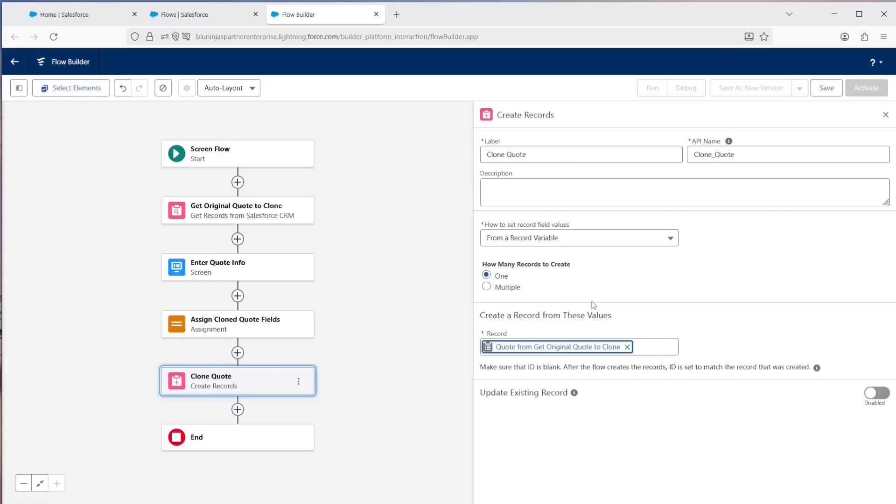
click(280, 326)
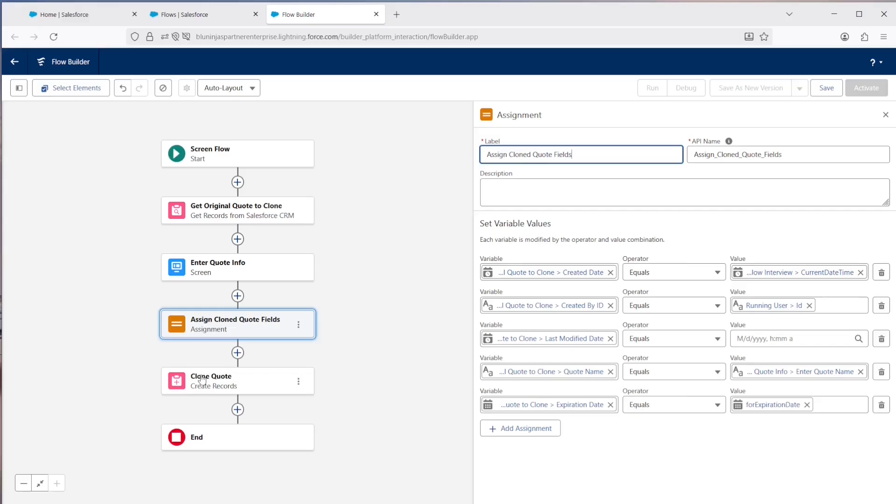
Step: Add a Decision element after Clone Quote, labelled "Clone Quote Line Items?"
mouse_move(383, 395)
mouse_down()
mouse_move(366, 248)
mouse_move(376, 247)
mouse_up()
click(285, 250)
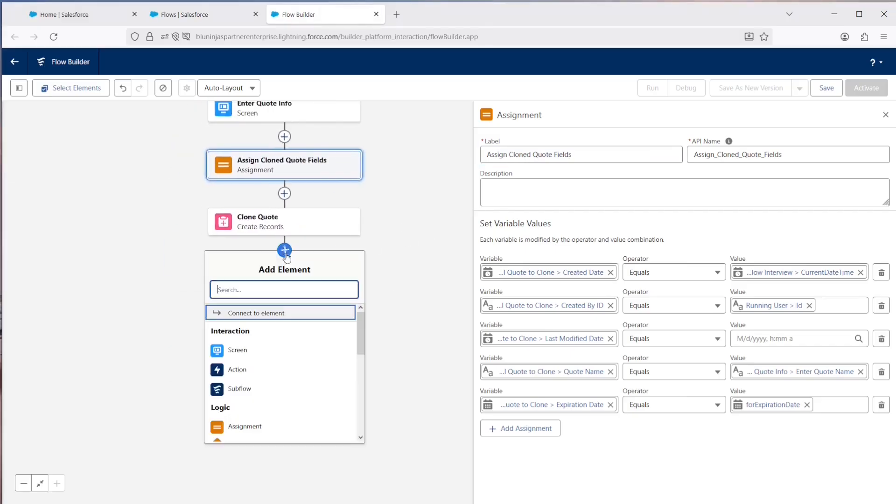
text(decii)
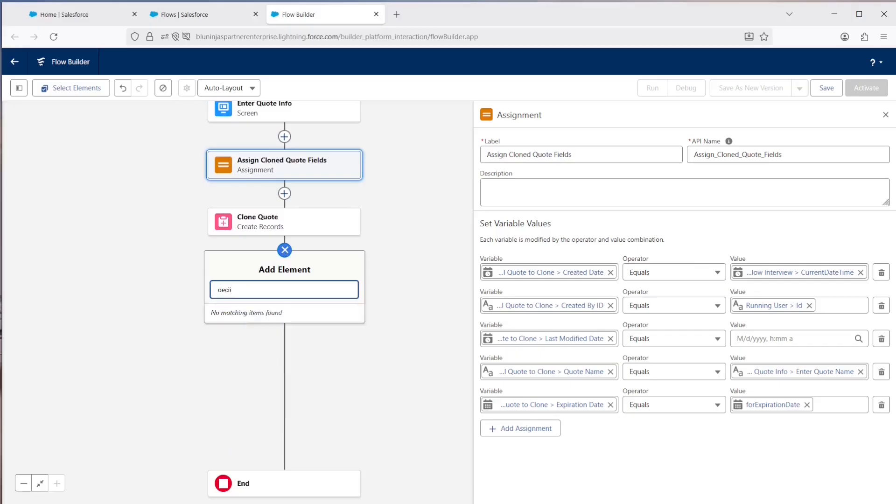
key(Return)
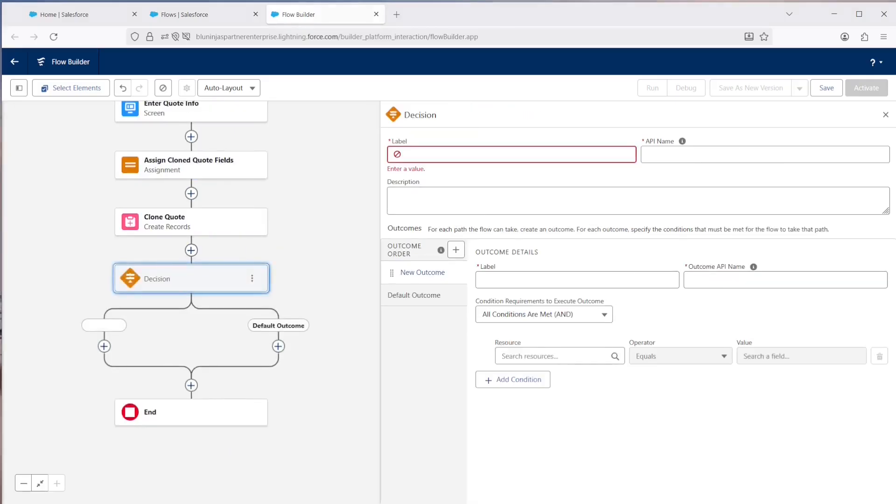
click(462, 157)
text(Clone Quote Line Items?)
key(Tab)
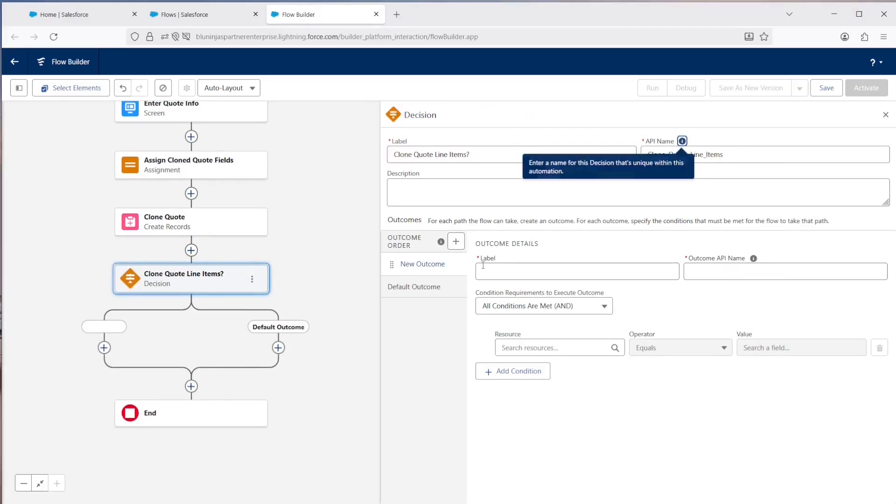
Step: Label the decision's first outcome Yes and use the Value of the Enter Quote Info line items toggle as its condition resource
click(484, 268)
text(Yes)
key(Tab)
click(535, 349)
text(togg)
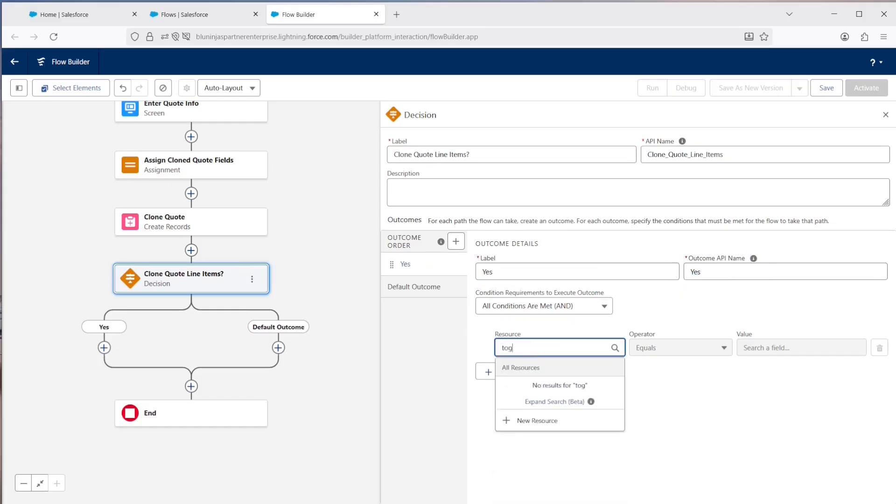
key(BackSpace)
key(BackSpace)
key(BackSpace)
key(BackSpace)
click(553, 402)
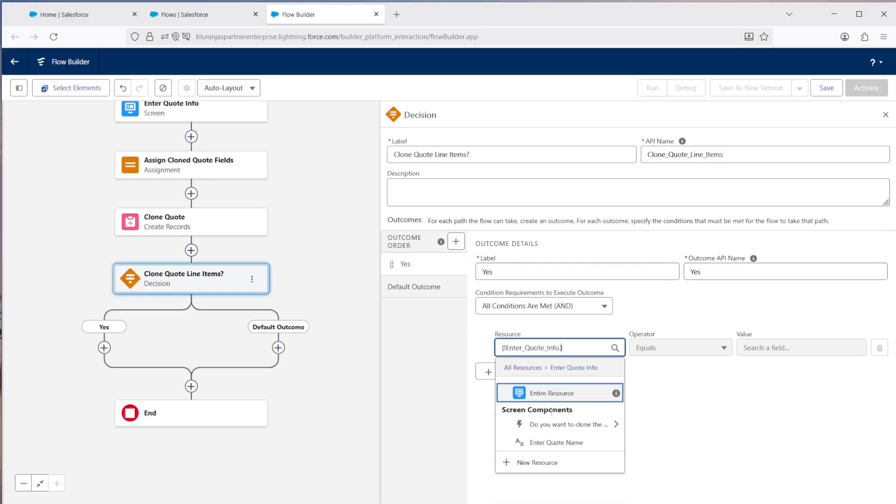
click(551, 424)
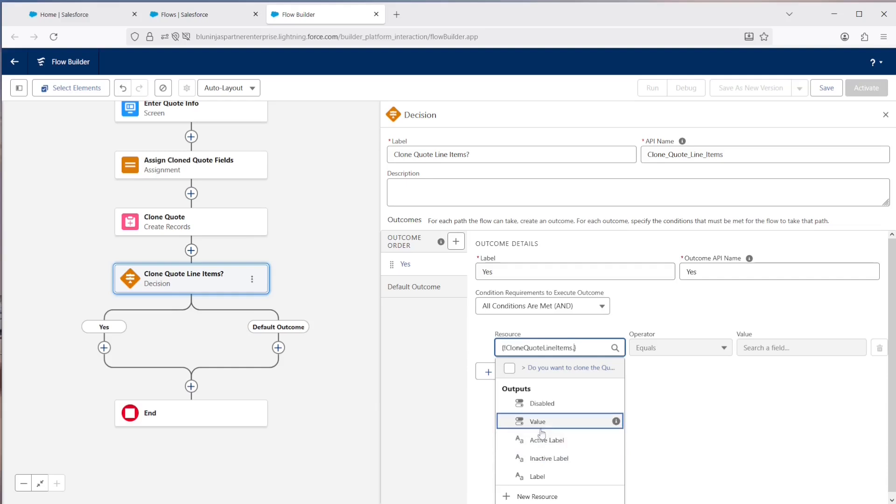
click(540, 426)
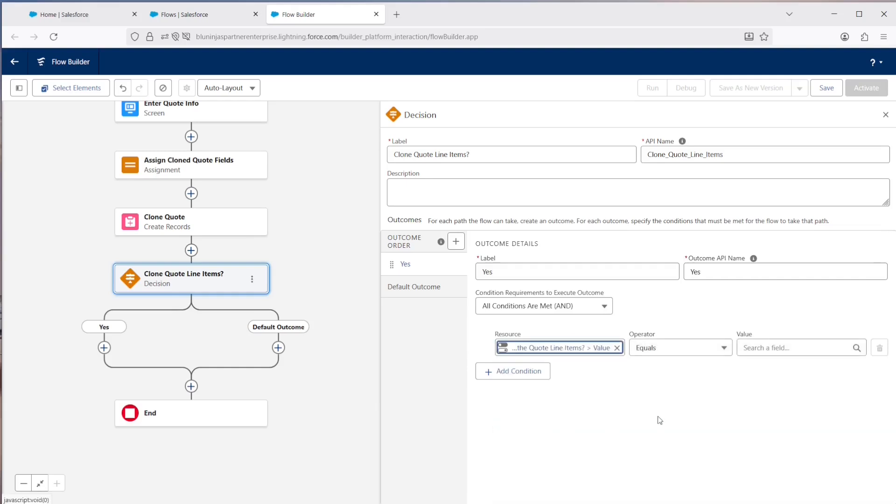
Step: Set the Yes outcome's condition value to True and rename the default outcome to No
click(790, 348)
text(tru)
click(778, 402)
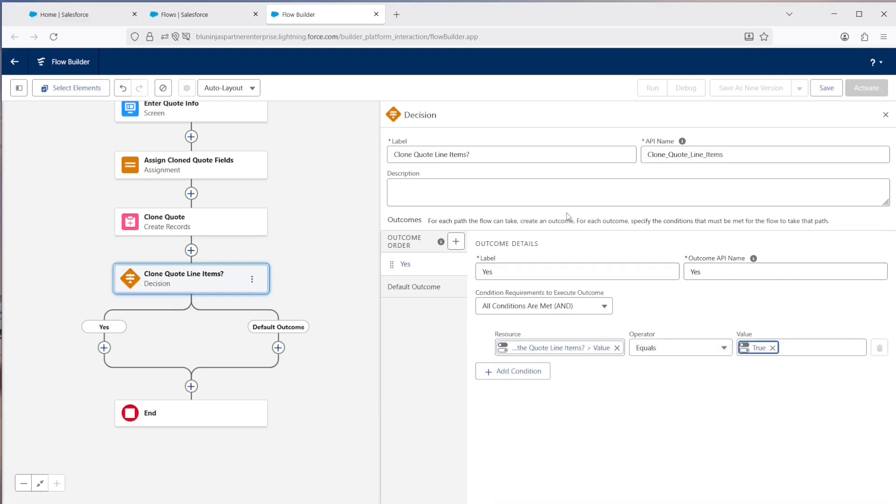
click(414, 286)
text(No)
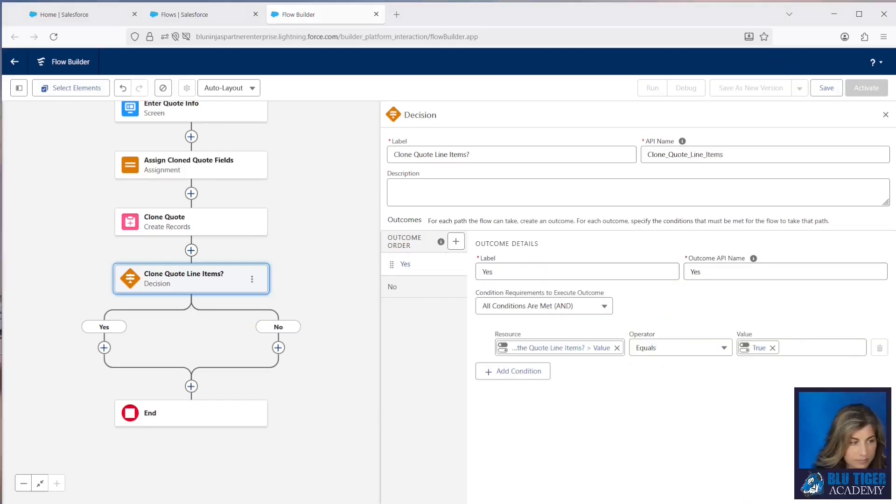
Step: Add a Get Records element labelled "Get Quote Line Items" on the Yes path, using the Quote Line Item object
click(104, 348)
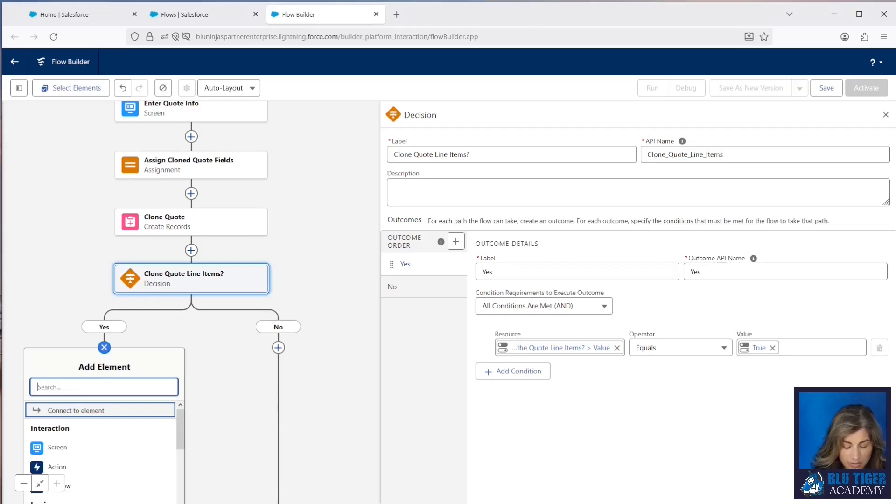
text(get)
click(83, 412)
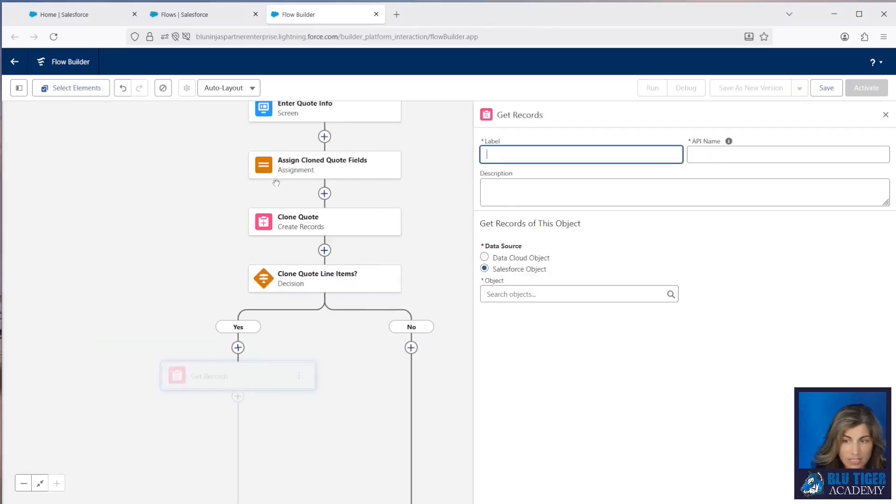
text(Get Quote Line Items)
mouse_move(728, 141)
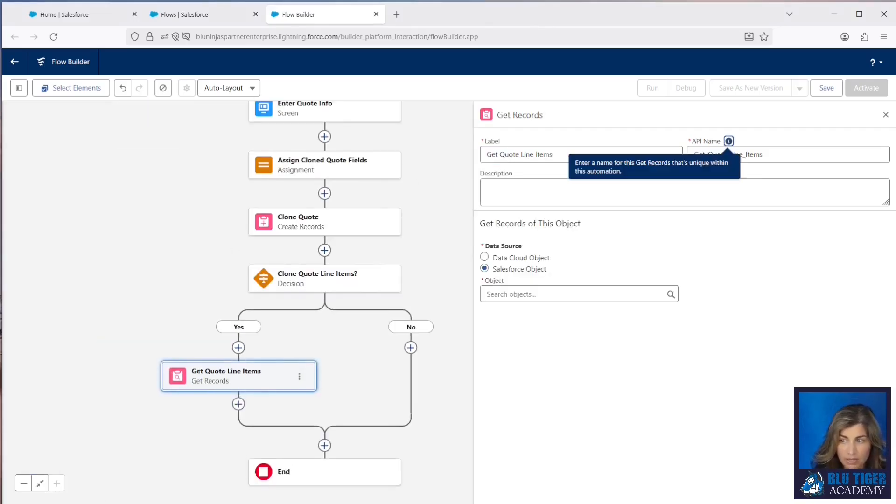
click(506, 296)
text(quote)
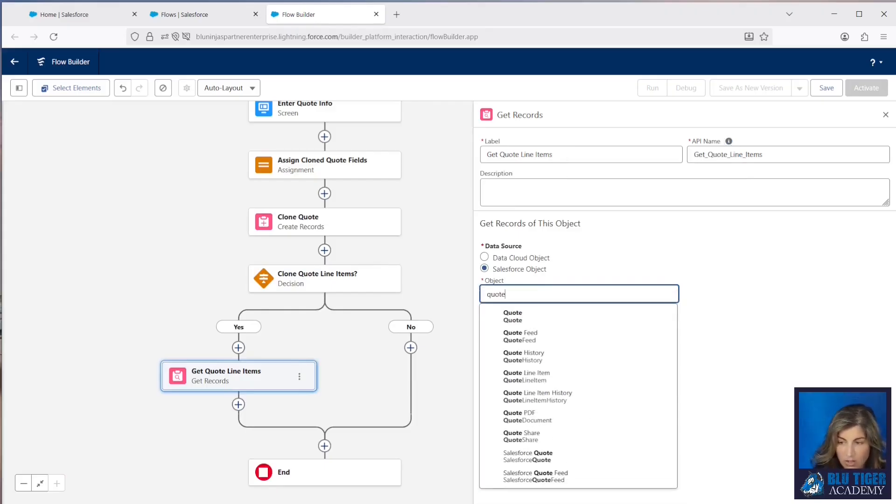
click(515, 381)
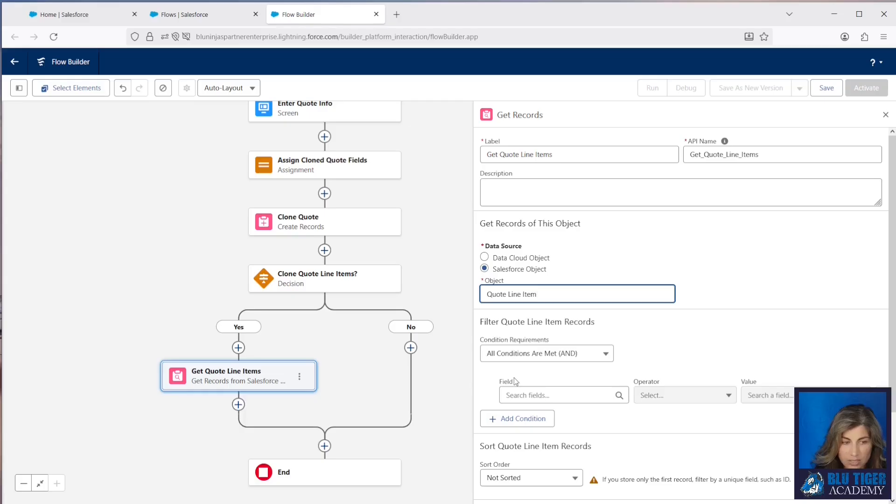
Step: Filter the quote line items to those whose Quote ID equals recordId and store all records
scroll(550, 298, down, 2)
click(550, 296)
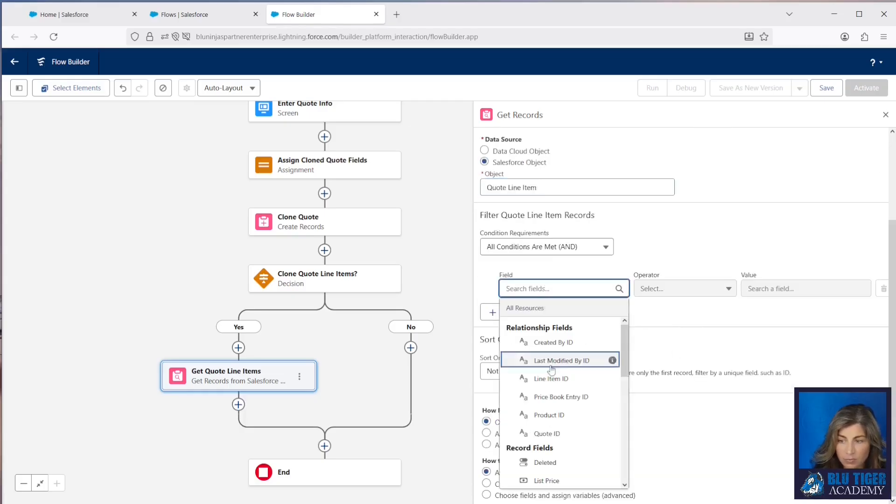
click(549, 424)
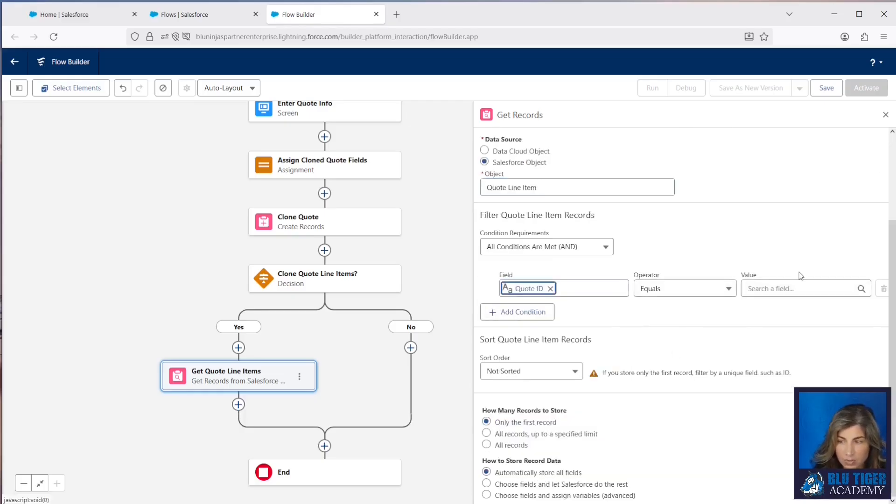
click(770, 289)
text(rec)
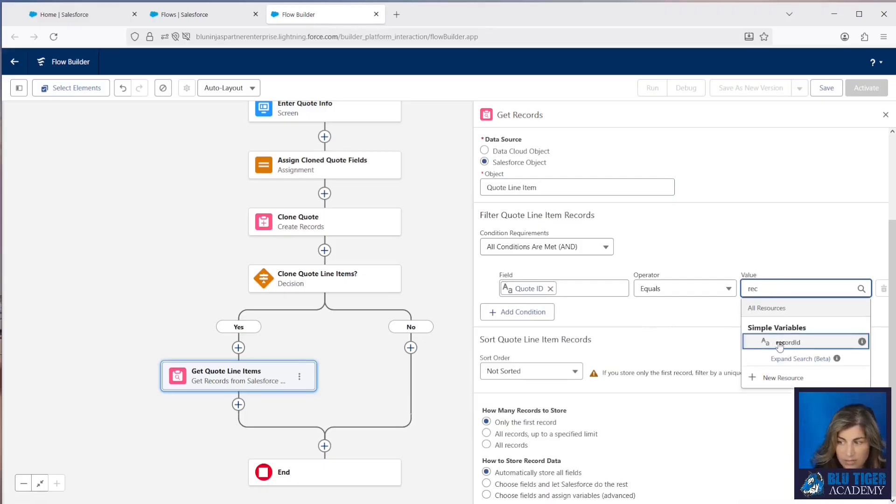
click(777, 341)
click(506, 447)
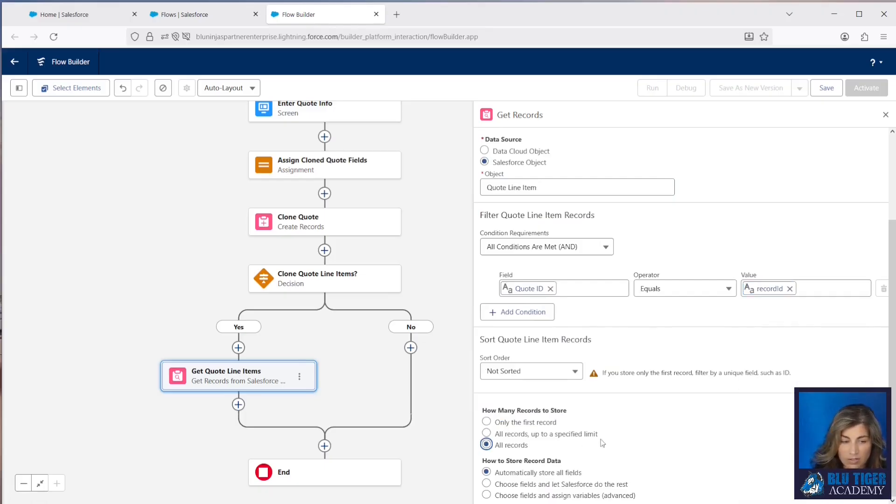
Step: Add a Transform element after Get Quote Line Items, labelled "Transform Quote Line Items to New Records"
scroll(354, 262, down, 3)
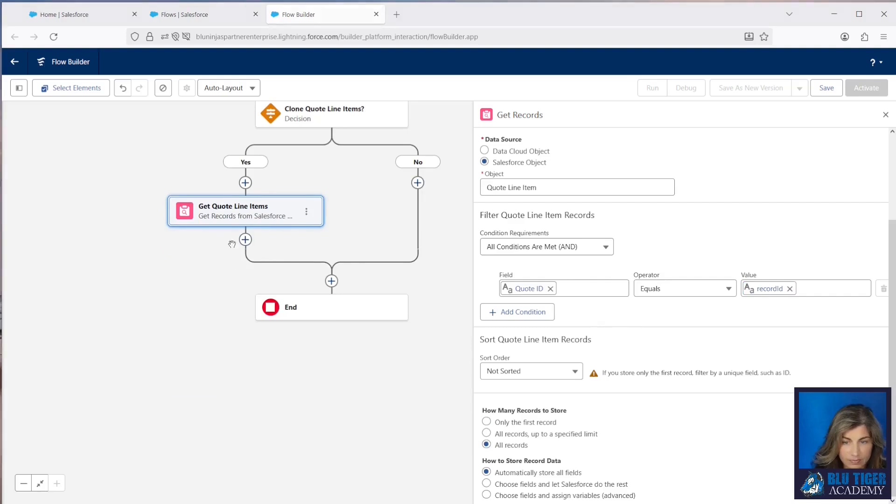
click(246, 239)
text(tra)
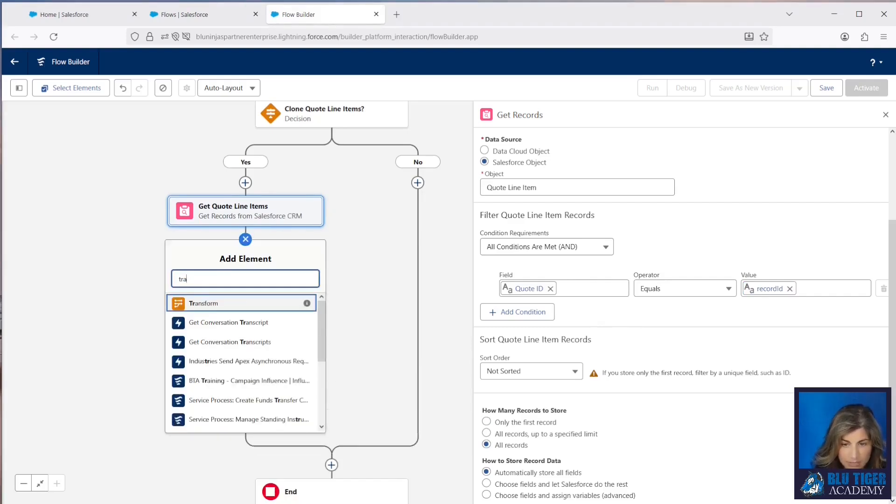
click(205, 303)
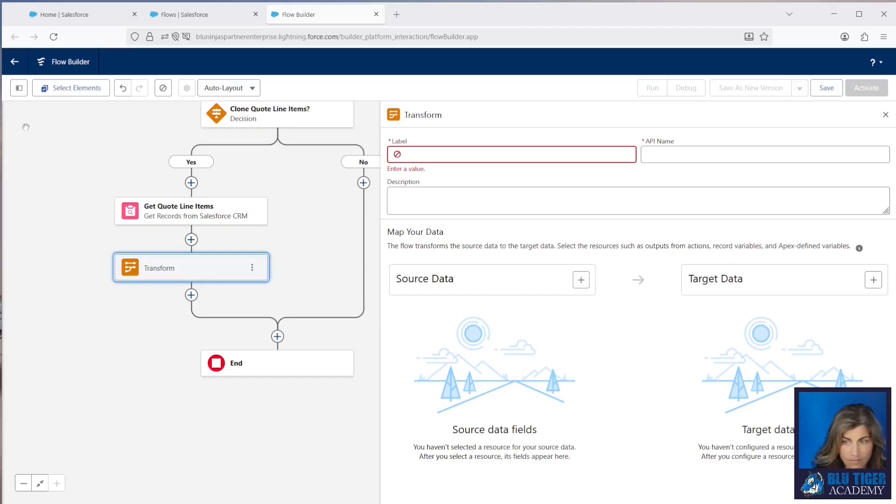
click(436, 156)
text(Transform Quote Line Items to New Records)
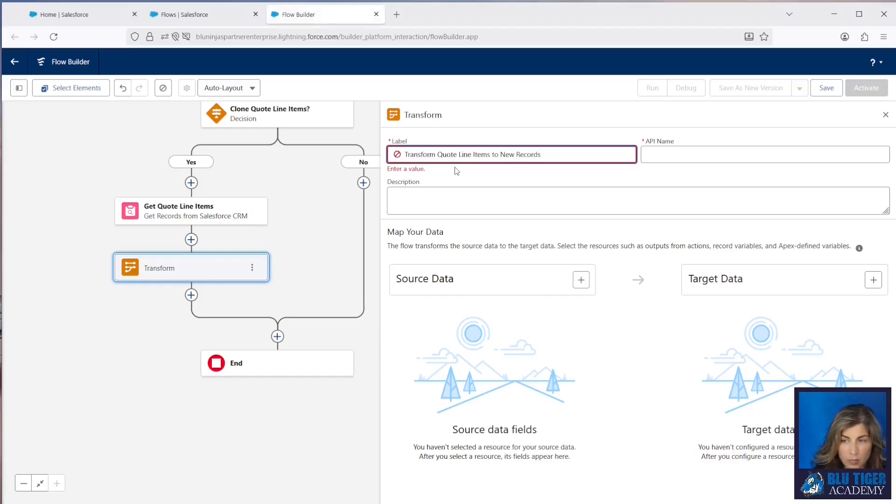
key(Tab)
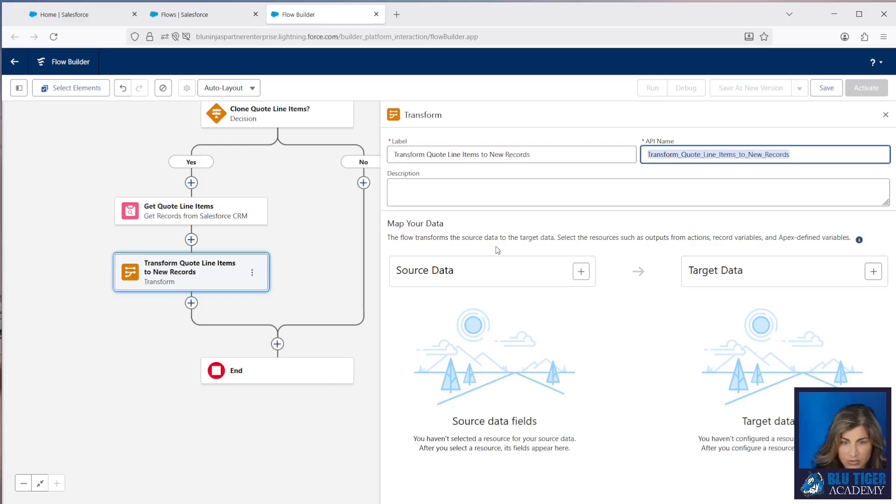
Step: Use the Quote Line Items collection from Get Quote Line Items as the transform's source data
click(582, 273)
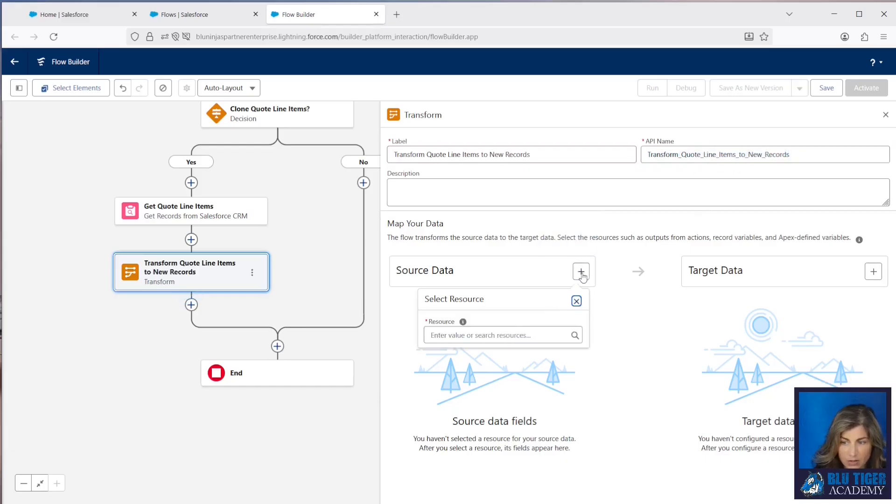
click(488, 336)
text(get)
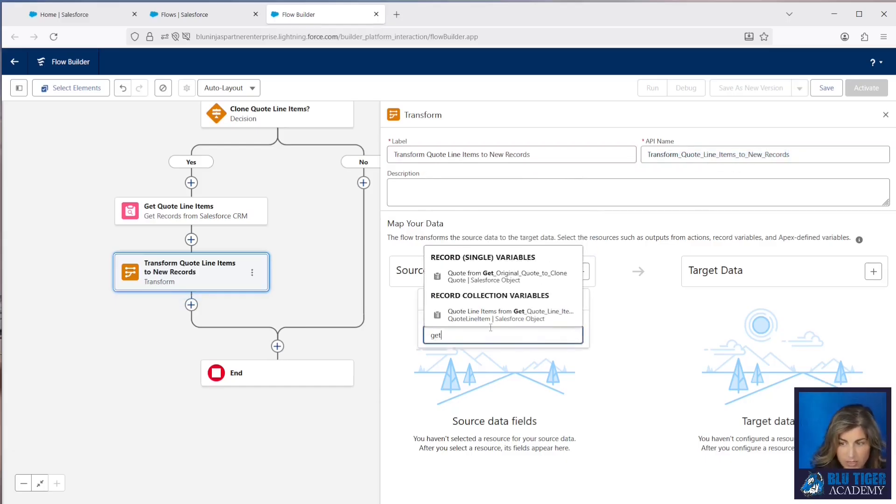
click(491, 316)
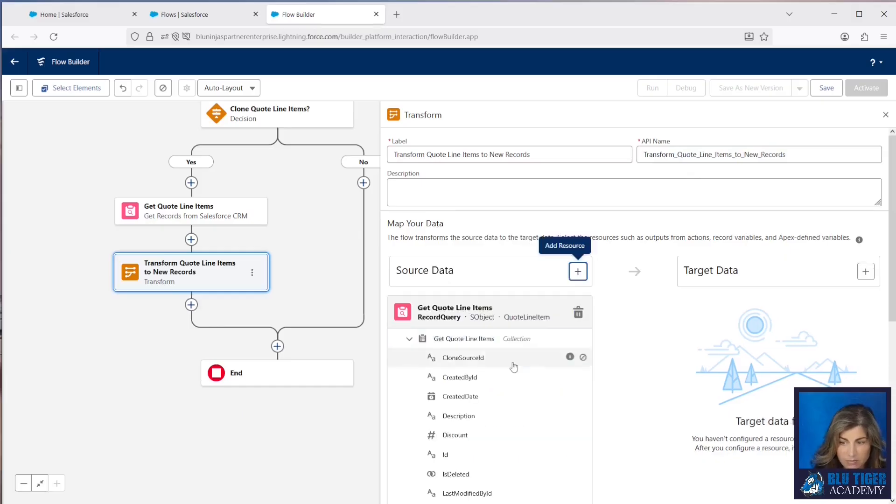
Step: Create the transform's target data as a collection of Record type using the Quote Line Item object
scroll(513, 367, down, 5)
scroll(514, 367, up, 5)
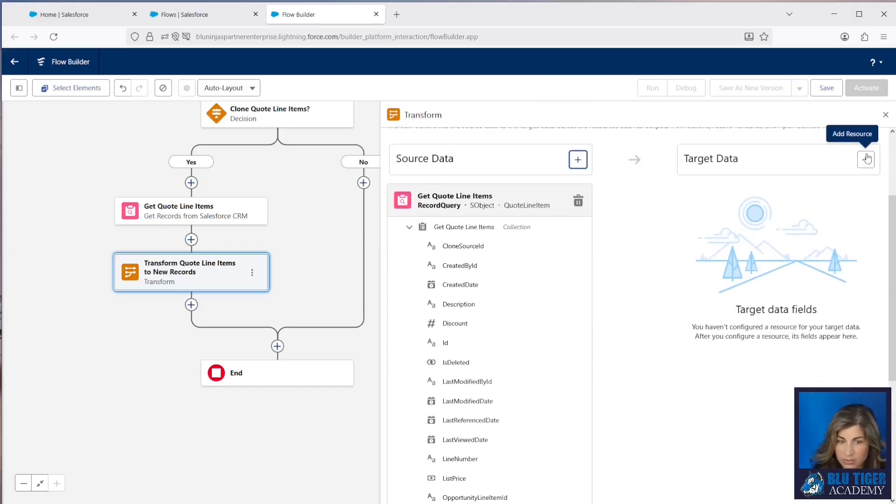
click(866, 161)
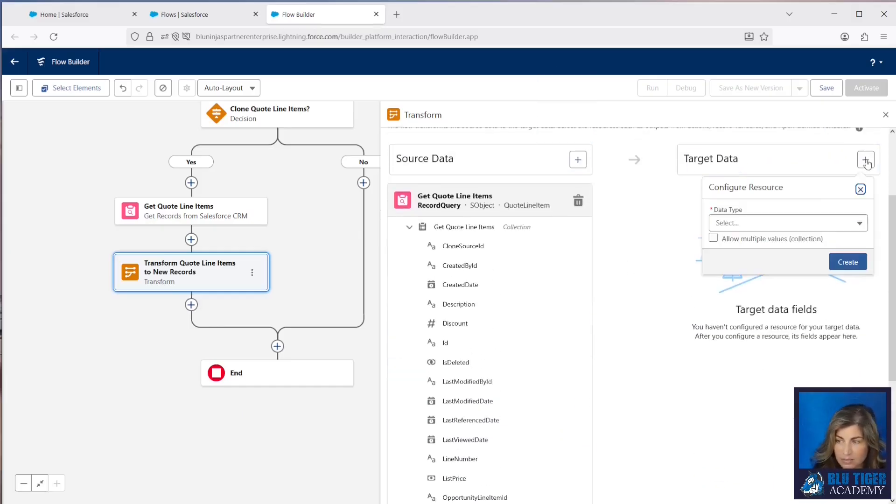
click(765, 224)
click(736, 396)
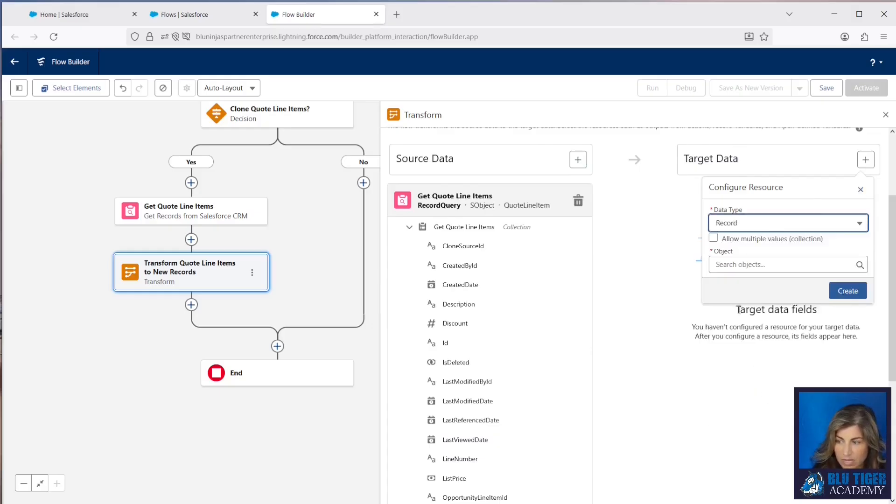
click(715, 239)
click(736, 265)
text(quote)
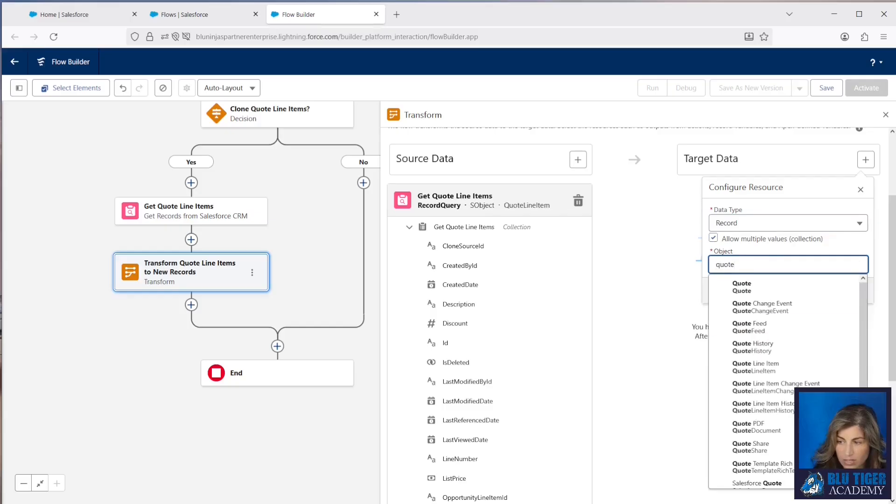
click(756, 366)
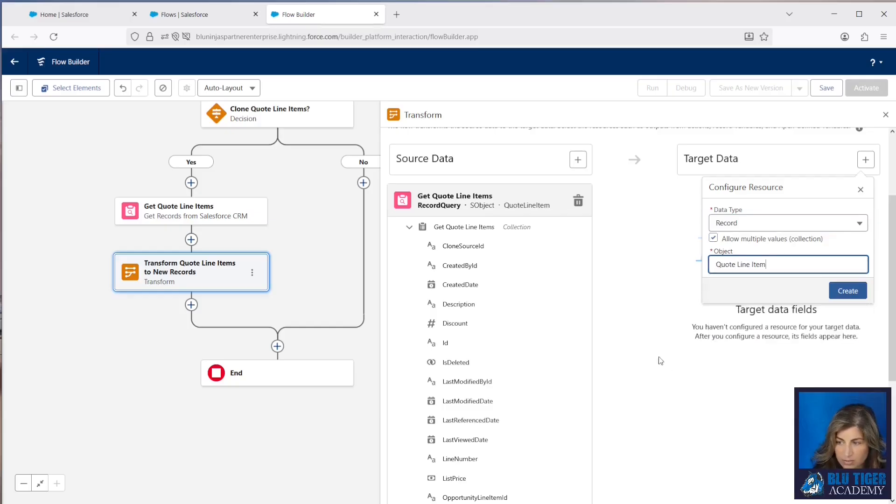
click(845, 297)
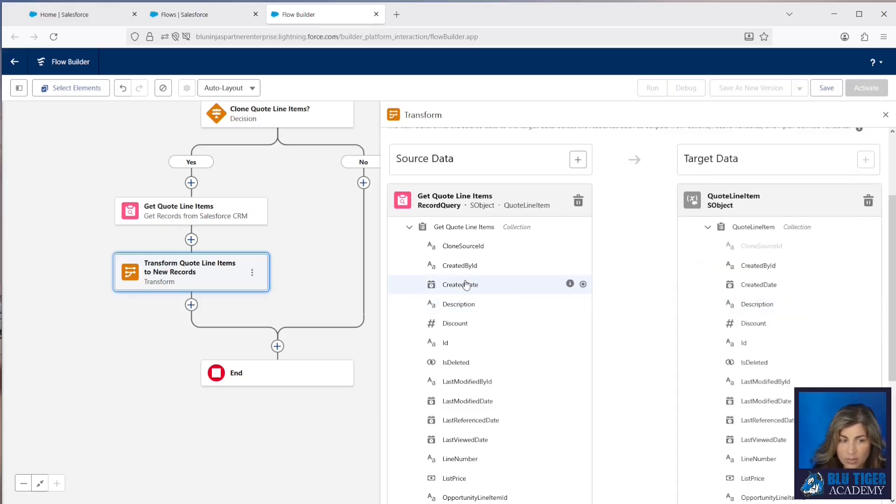
Step: Map the source Description and Discount fields to the matching target QuoteLineItem fields
click(584, 304)
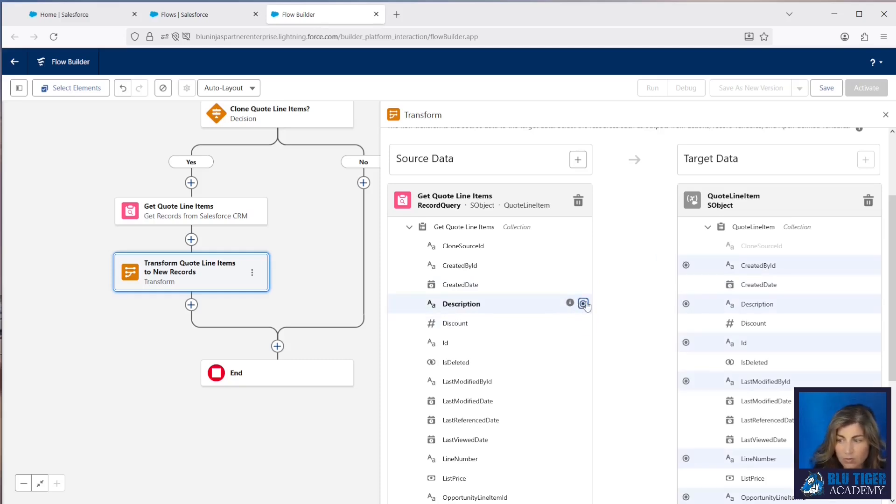
click(686, 304)
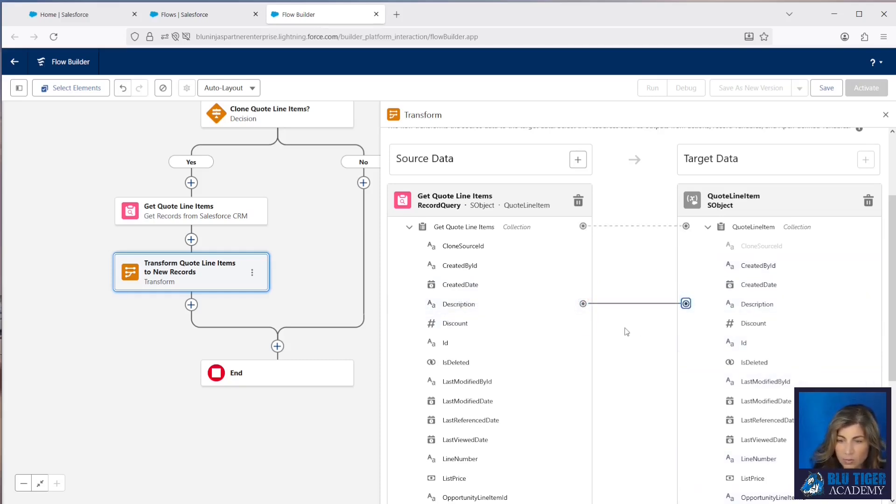
click(583, 323)
click(687, 323)
Step: Map the source OpportunityLineItemId, PricebookEntryId and Product2Id fields to their matching target fields
scroll(590, 358, down, 1)
scroll(589, 357, down, 1)
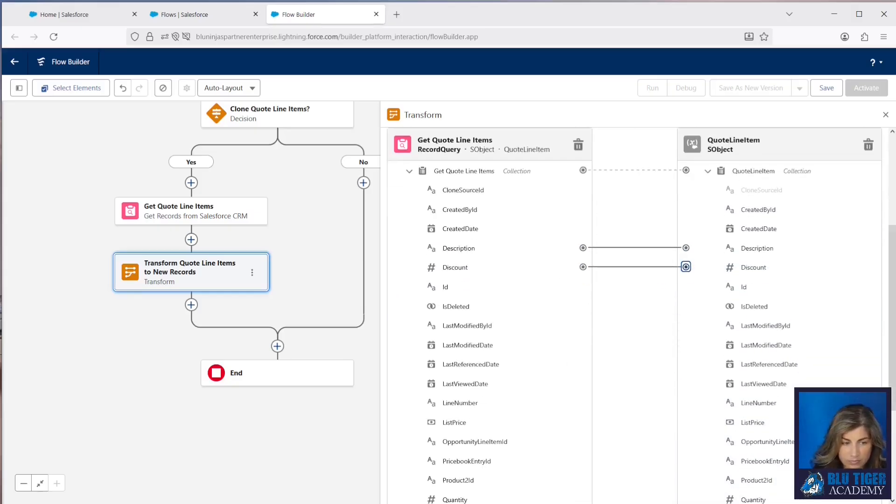
click(583, 441)
click(686, 441)
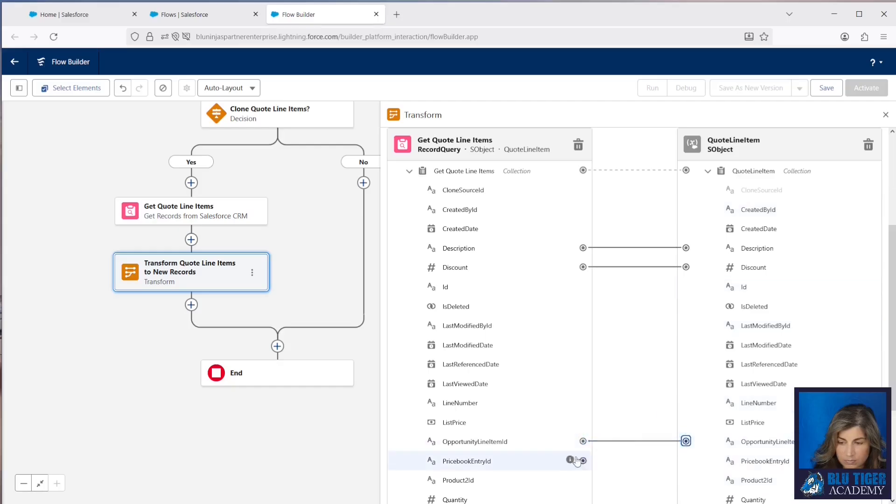
click(583, 461)
click(687, 461)
click(584, 480)
click(686, 480)
Step: Map the source Quantity, ServiceDate, SortOrder and UnitPrice fields to their matching target fields
scroll(658, 384, down, 3)
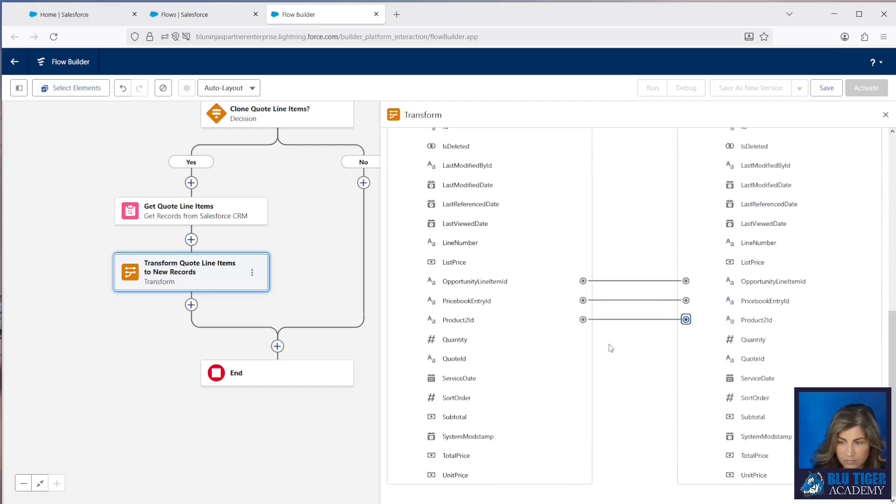
click(583, 339)
click(686, 340)
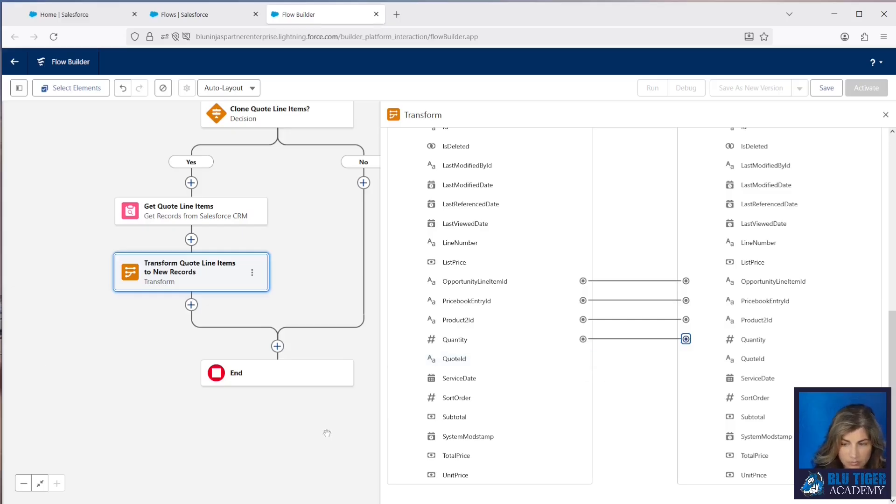
click(583, 377)
click(686, 377)
click(583, 397)
click(686, 397)
click(583, 474)
click(686, 474)
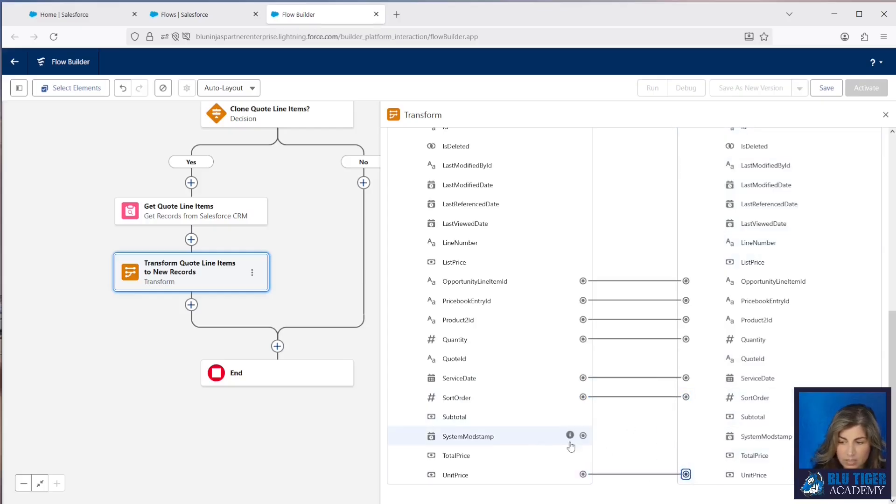
Step: Add an Assignment element between Clone Quote and the Clone Quote Line Items? decision, labelled "Assign Cloned Quote Id"
scroll(620, 425, up, 2)
scroll(618, 423, up, 5)
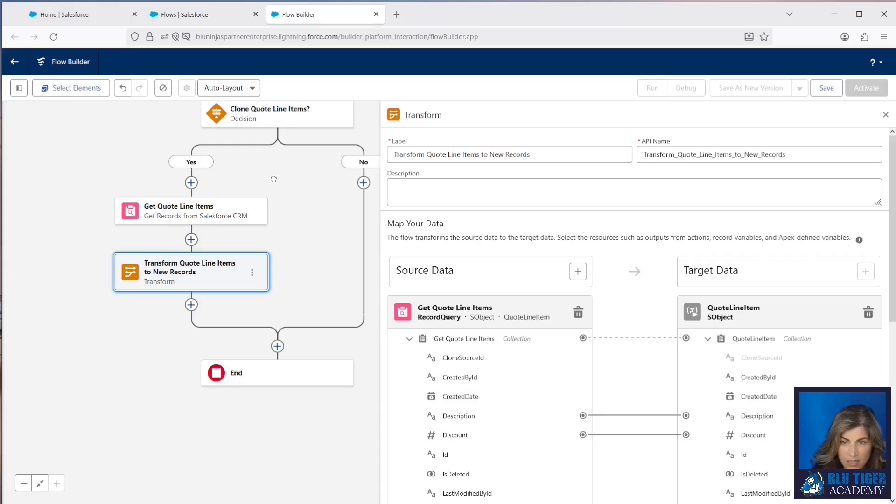
drag(270, 156, 233, 268)
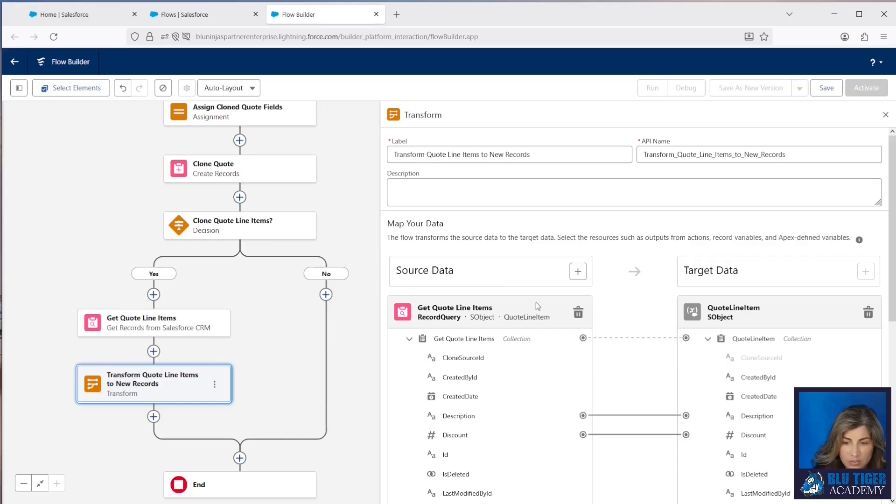
scroll(607, 329, down, 7)
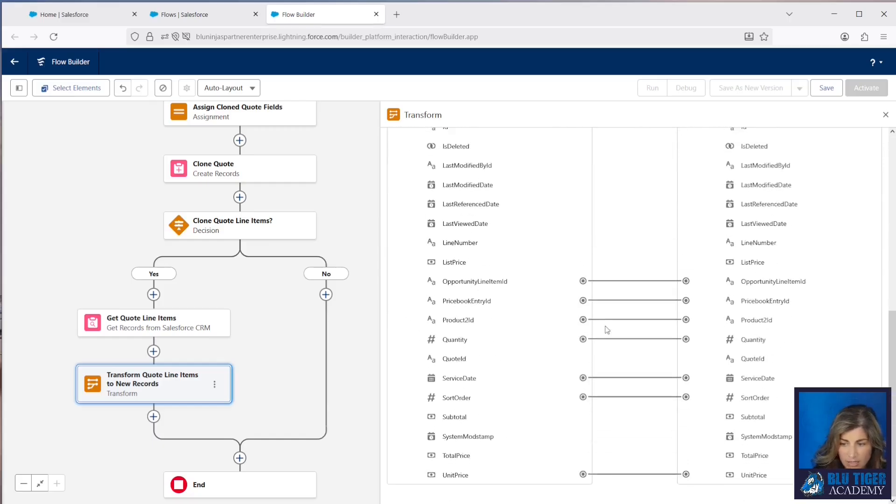
scroll(532, 372, up, 5)
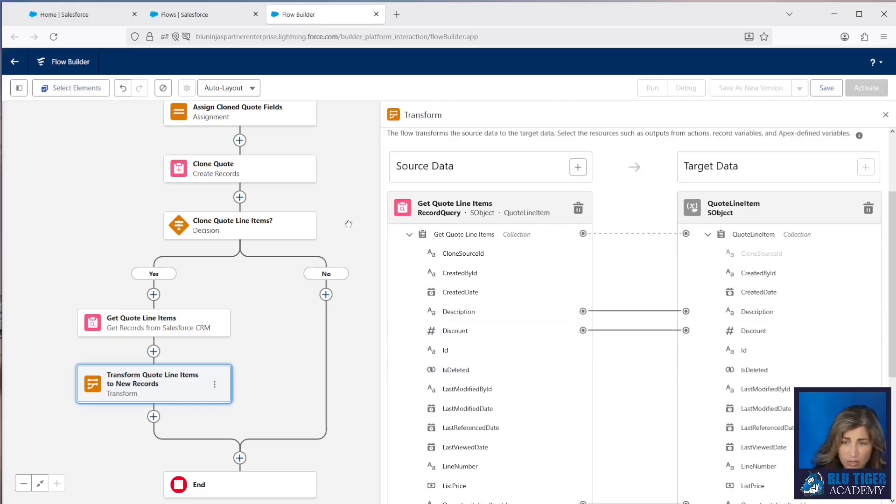
drag(349, 215, 322, 230)
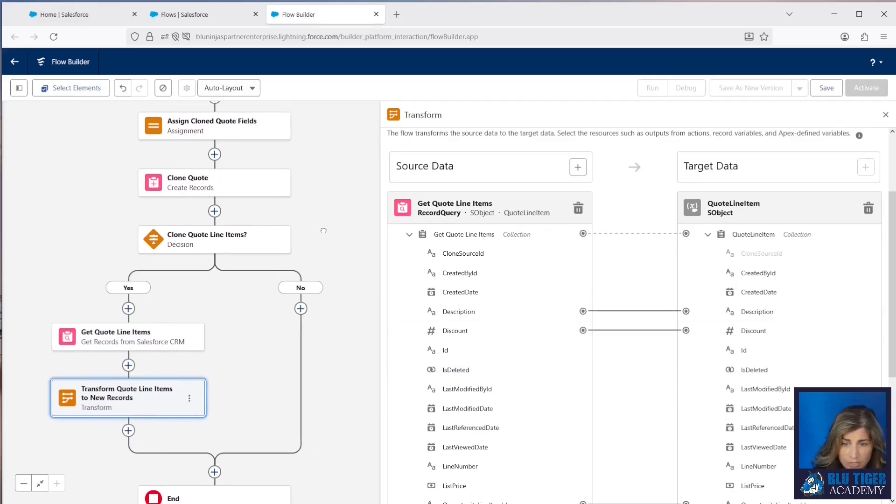
click(214, 213)
text(ass)
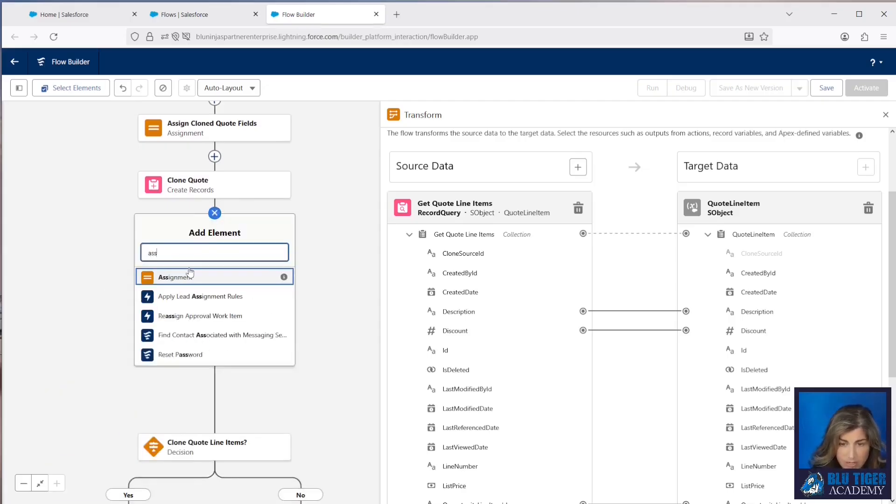
key(Return)
text(Assign Quot)
text(d Quote Id)
key(Tab)
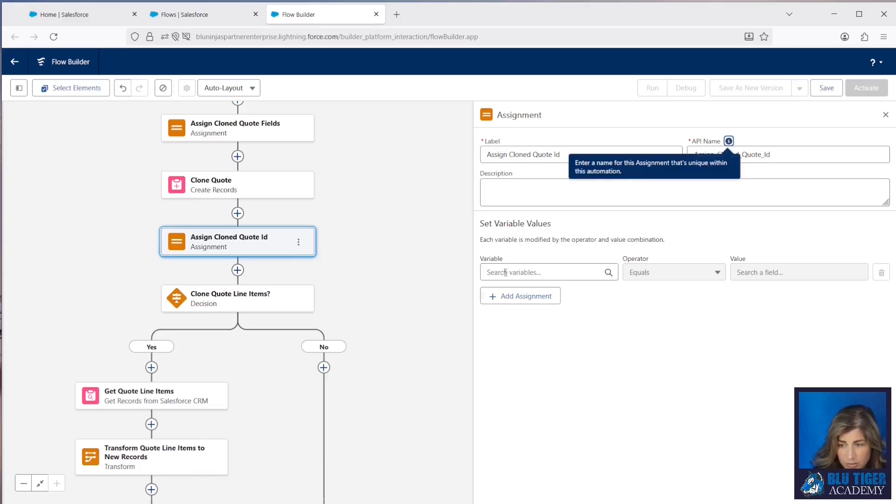
Step: Create a Text variable named varClonedQuoteId as the variable for the Assign Cloned Quote Id assignment
click(506, 273)
click(518, 481)
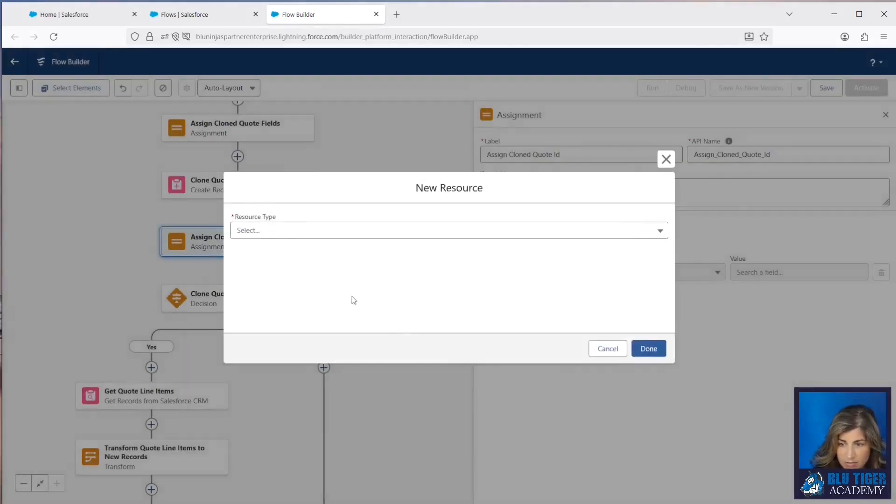
click(274, 230)
click(272, 252)
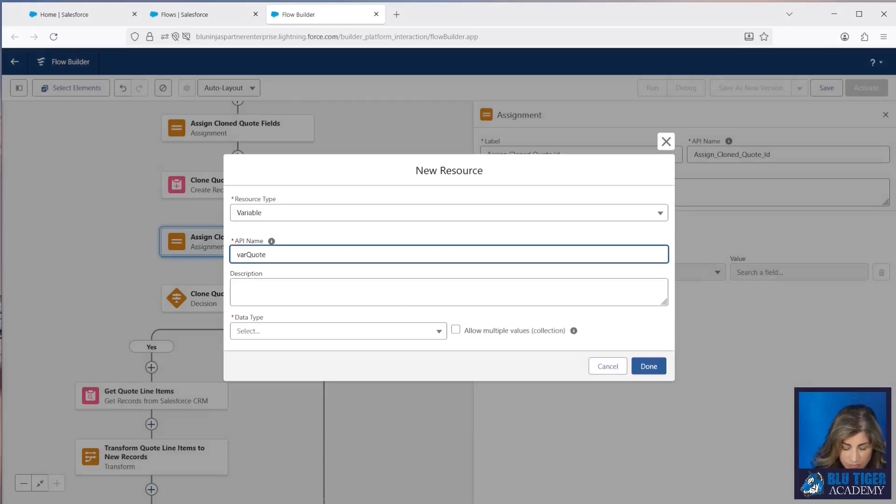
text(varQuoteId)
click(247, 255)
text(Cloned)
click(267, 336)
click(277, 144)
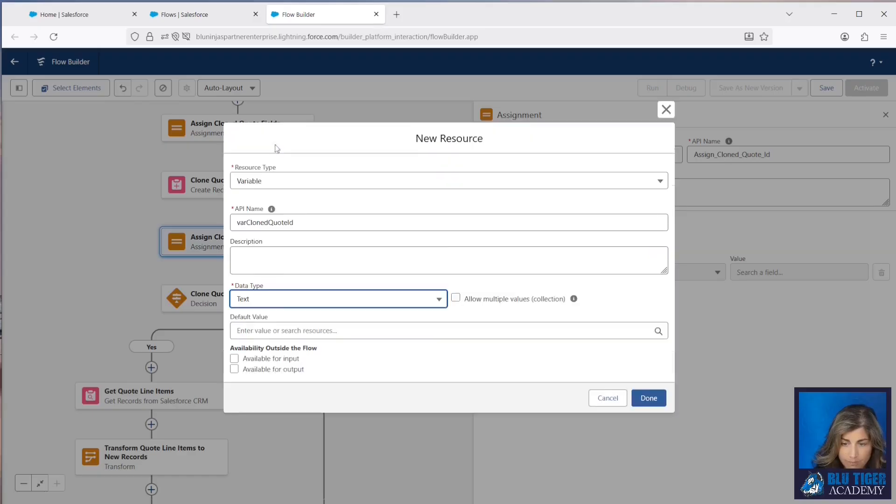
click(649, 398)
Step: Set varClonedQuoteId's value to the Quote ID from Get Original Quote to Clone
click(764, 273)
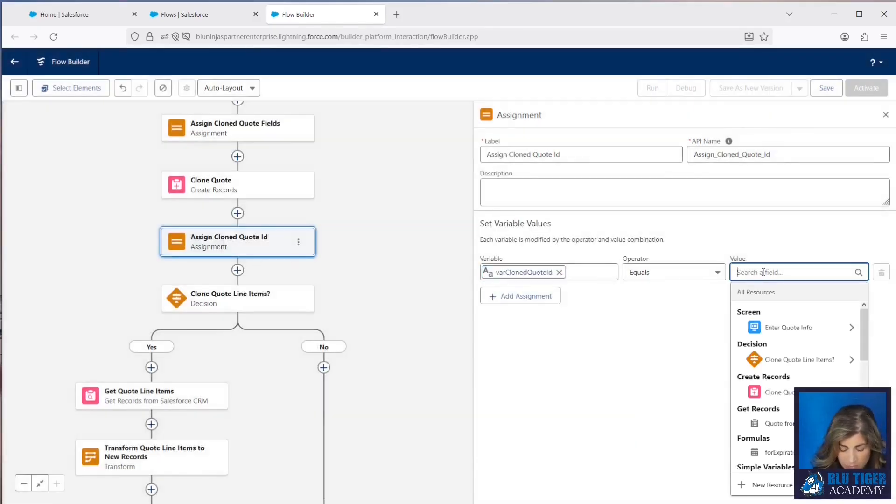
text(get)
key(Down)
key(Return)
text(id)
scroll(795, 363, down, 2)
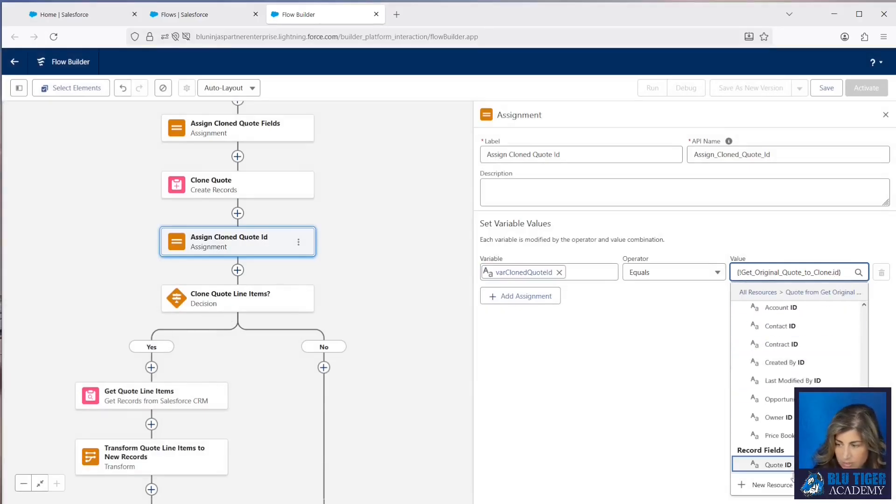
click(779, 465)
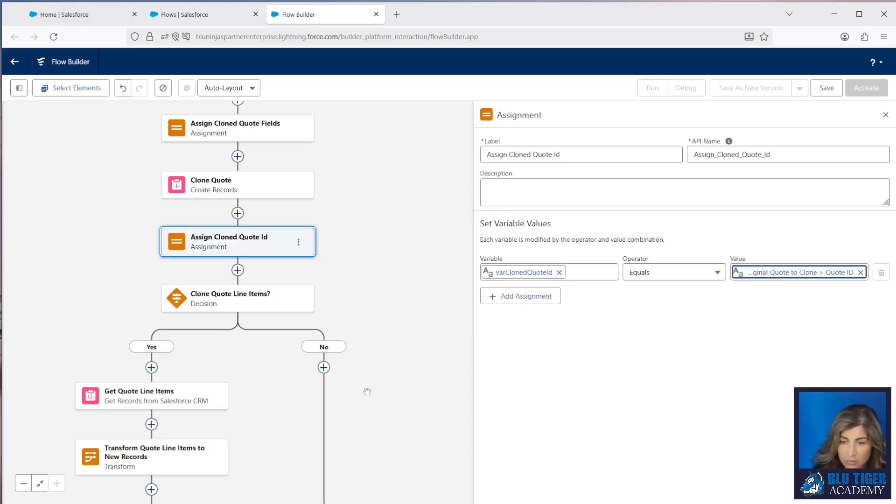
Step: Add varClonedQuoteId to the source data of Transform Quote Line Items to New Records and map it to the target QuoteId
drag(368, 391, 364, 260)
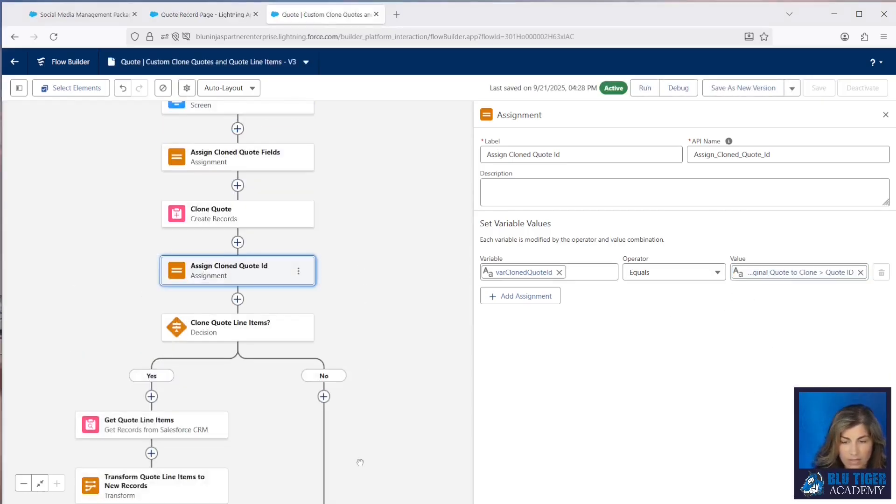
drag(360, 462, 393, 278)
click(208, 302)
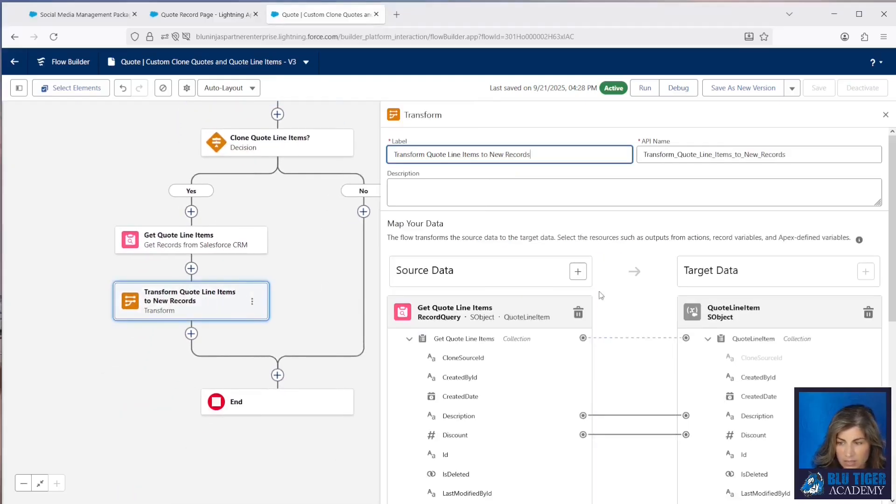
click(579, 275)
key(Tab)
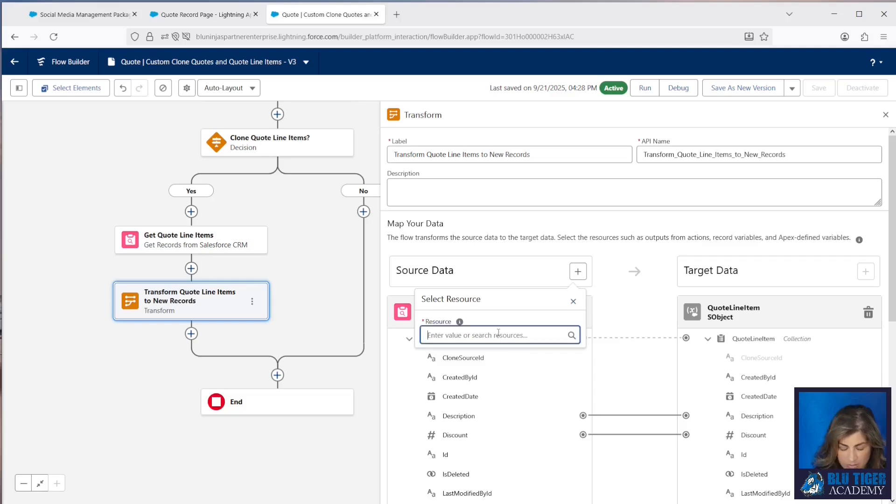
text(var)
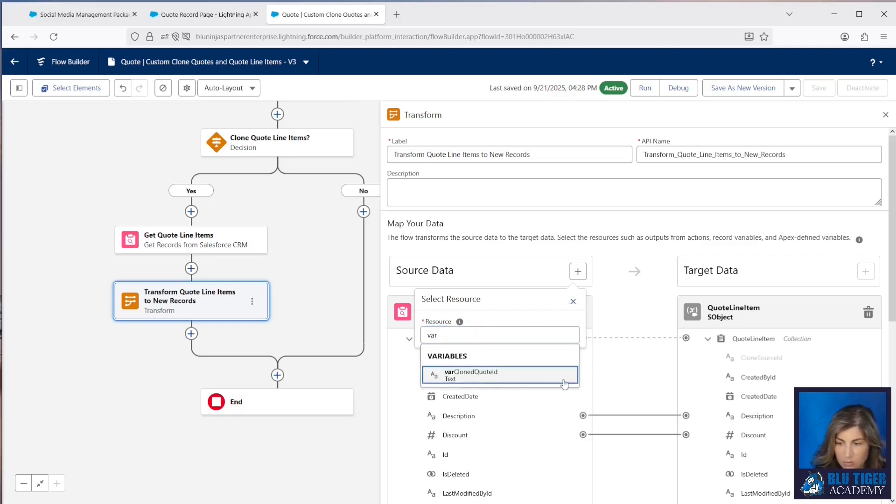
click(565, 383)
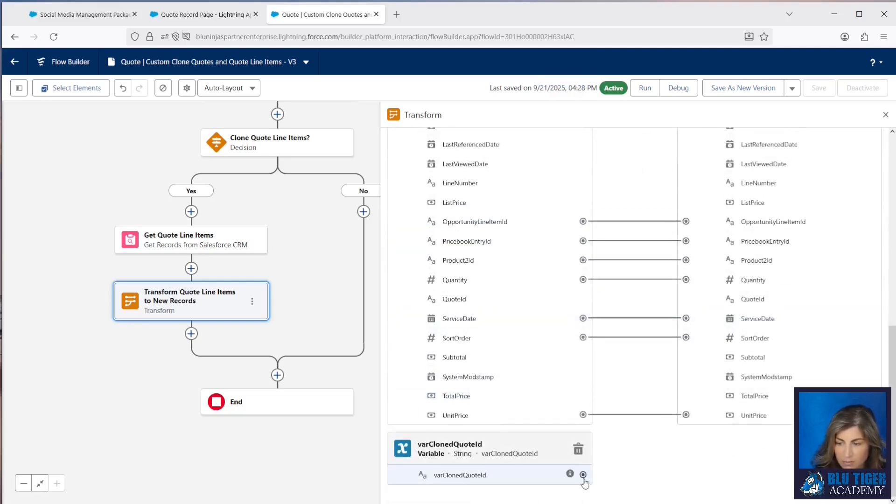
click(583, 475)
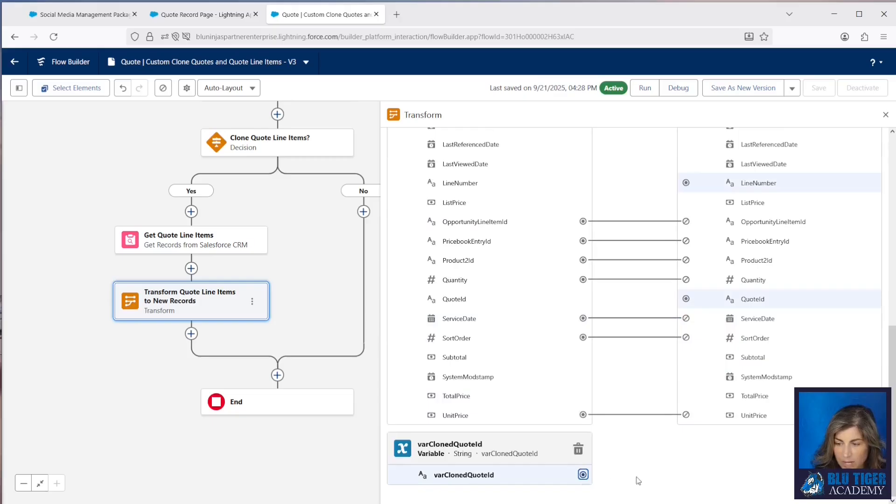
click(686, 298)
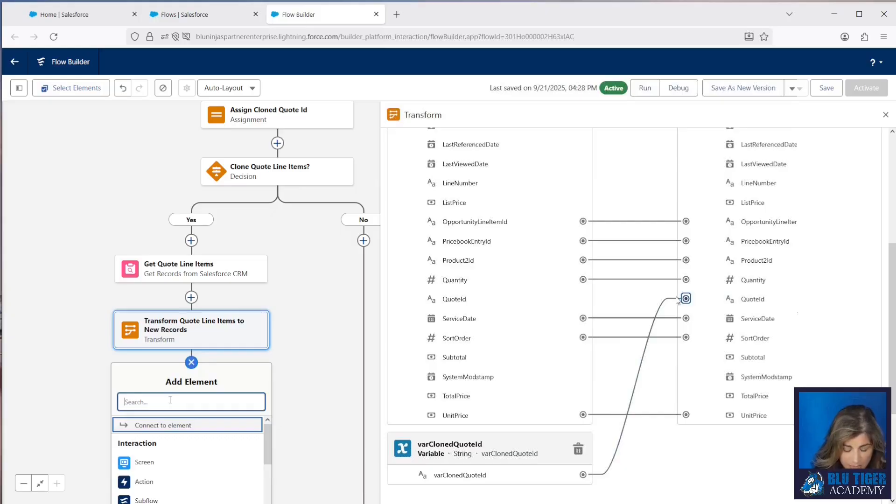
Step: Add a Create Records element after the Transform element on the Yes path, labelled "Create Quote Line Items"
text(create)
key(Return)
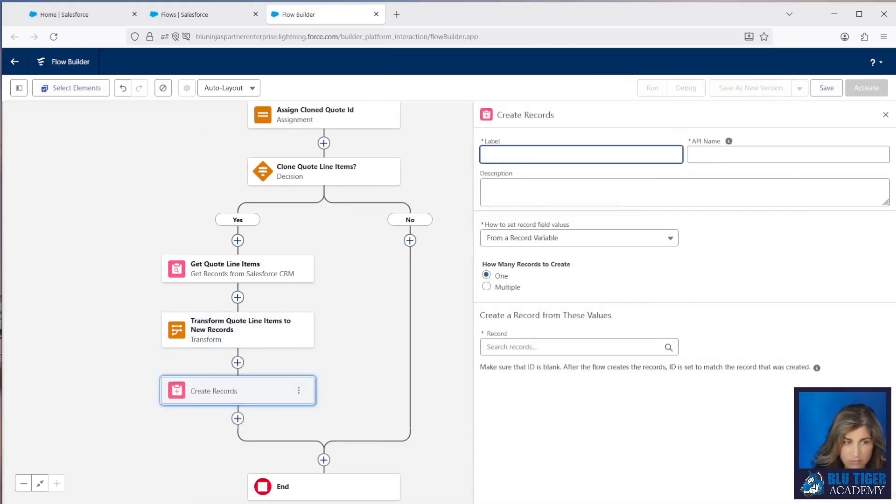
click(142, 165)
click(536, 155)
text(Create Quote Line Items)
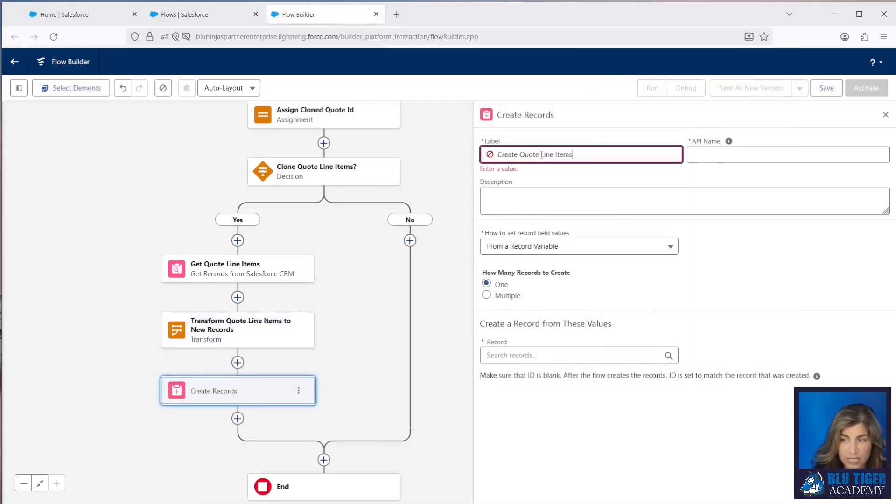
Step: Set Create Quote Line Items to create multiple records from the Quote Line Items from Transform Quote Line Items to New Records collection
key(Tab)
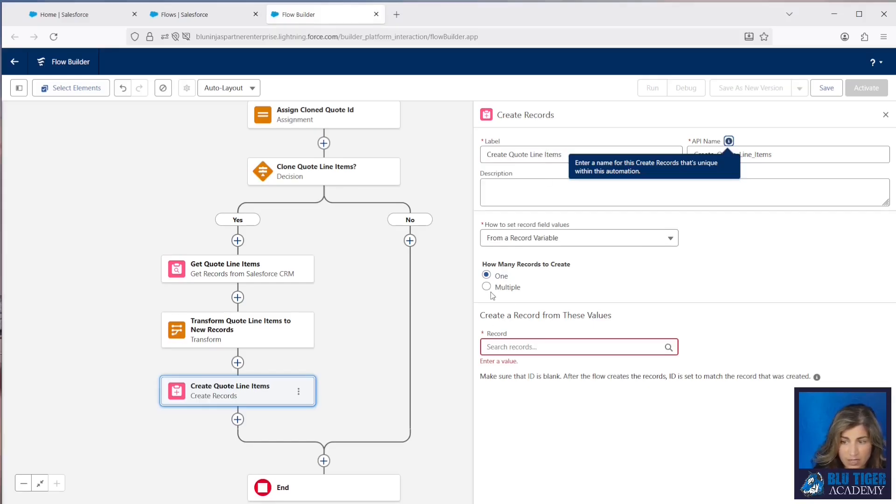
click(486, 288)
click(504, 347)
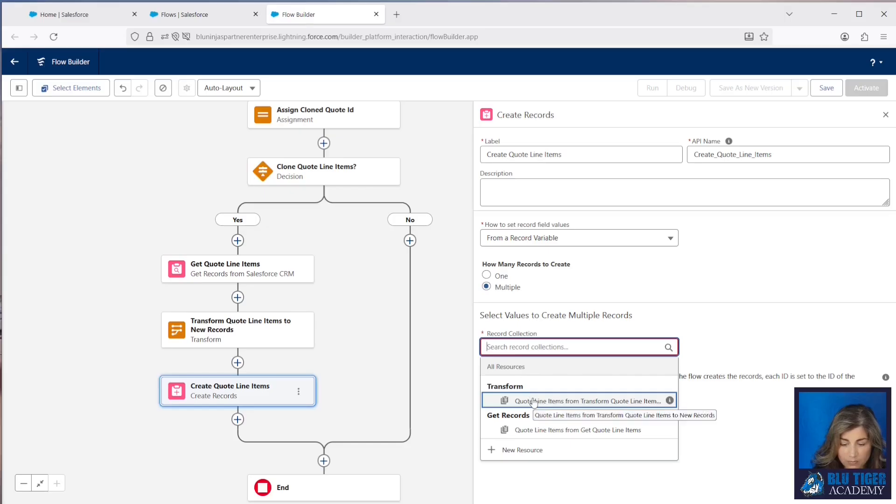
click(551, 401)
Step: Add a Screen element where the Yes and No paths merge before End, labelled "Success Screen"
click(324, 461)
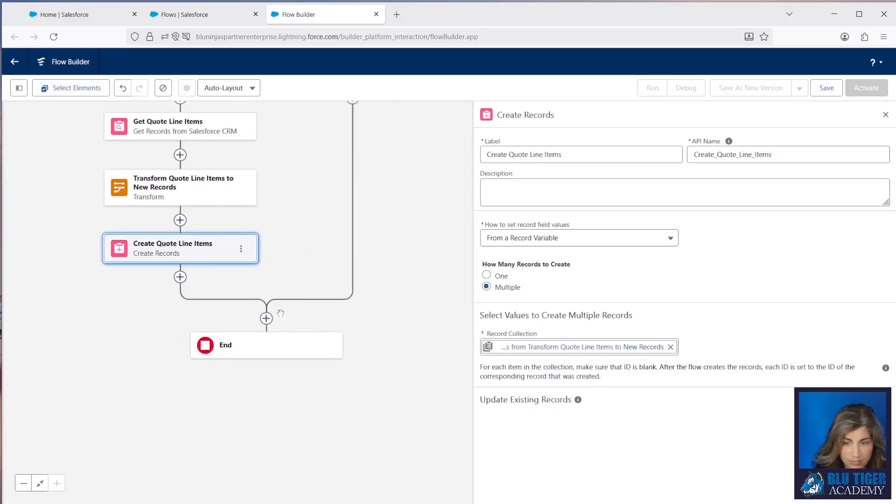
click(222, 422)
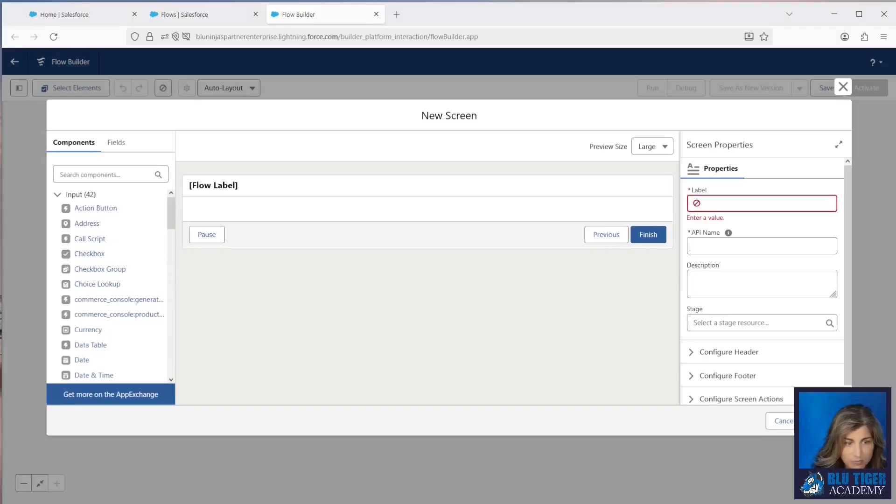
click(729, 203)
text(Success Screen)
key(Tab)
Step: Hide the Success Screen's header and its Pause and Previous buttons
click(732, 351)
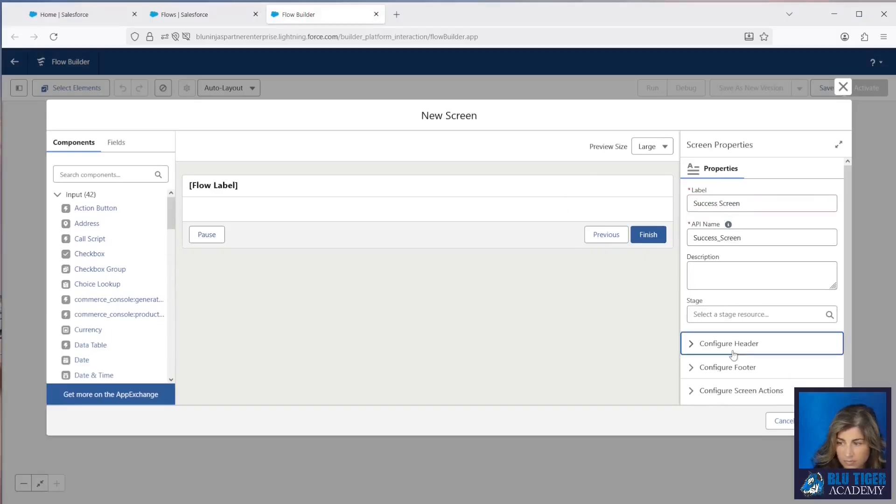
click(692, 362)
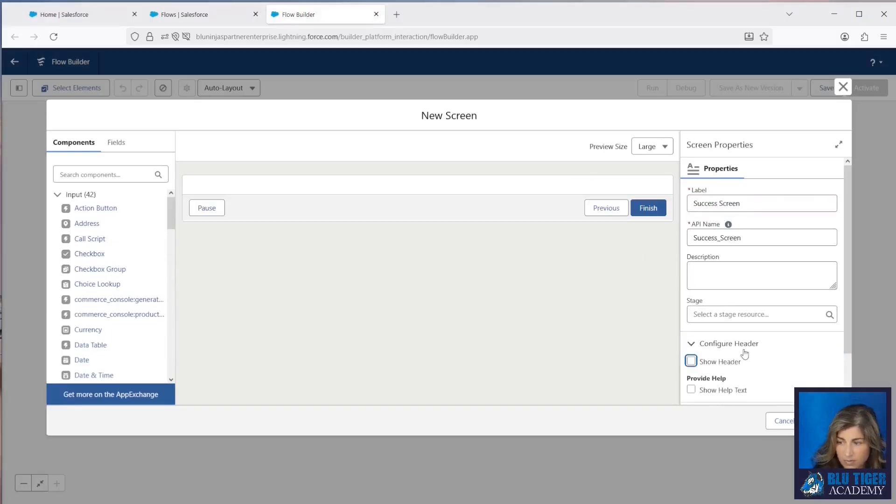
scroll(746, 355, down, 2)
click(727, 364)
scroll(727, 355, down, 5)
click(695, 325)
click(692, 315)
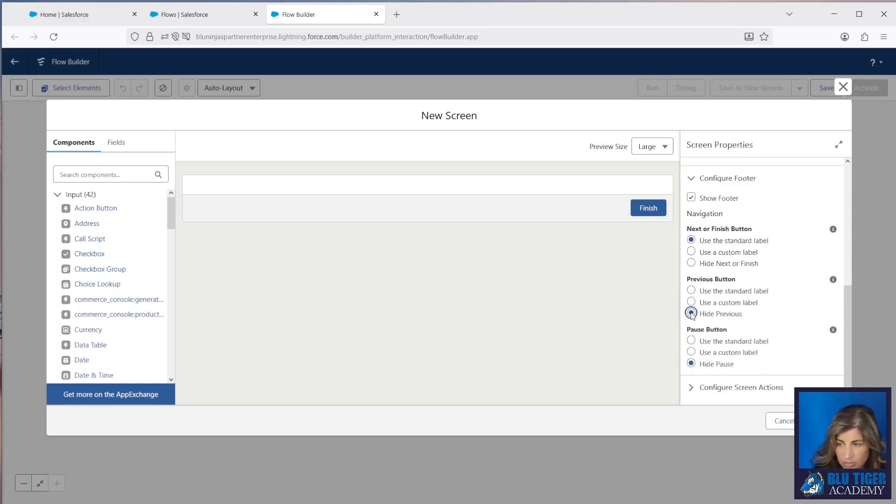
Step: Add a Display Text component to the Success Screen reading "Success! Quote was created successfully."
scroll(114, 290, down, 10)
scroll(114, 290, up, 3)
drag(92, 299, 262, 193)
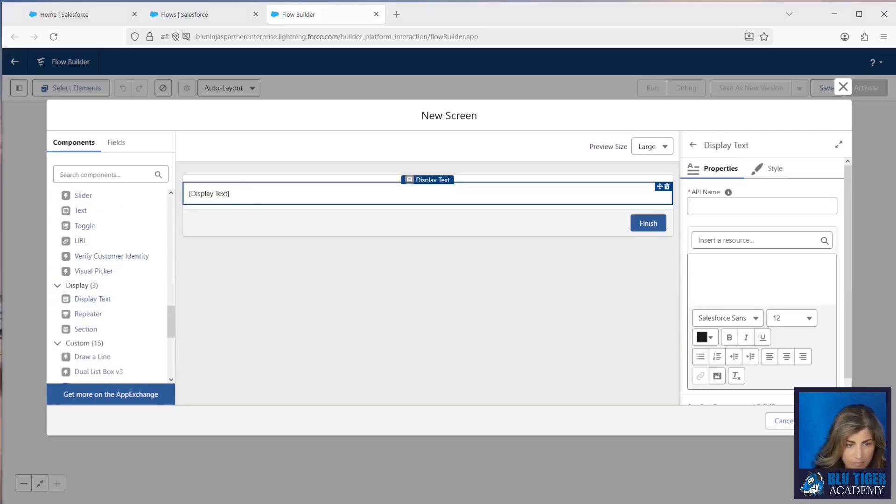
click(771, 261)
text(Success!  Quote was created successfully.)
Step: Give the display text the API name DTSuccess and finish the Success Screen
click(707, 207)
text(DTSuccess)
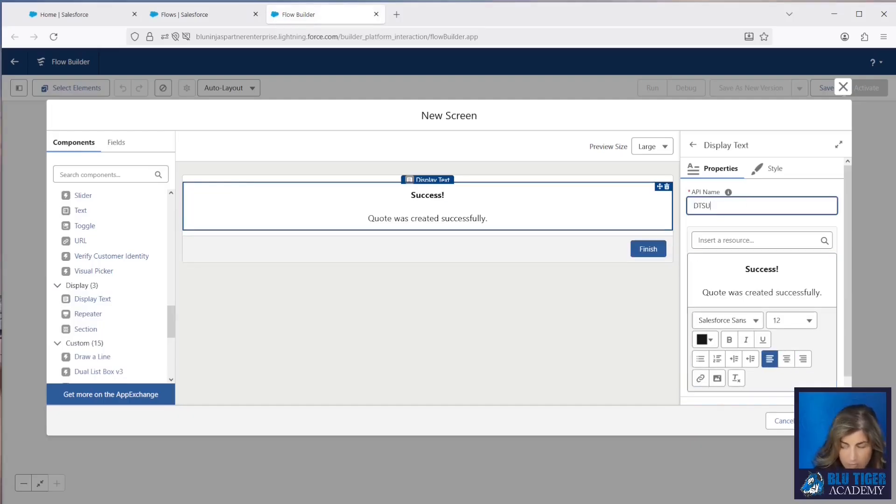
key(BackSpace)
key(BackSpace)
key(BackSpace)
key(BackSpace)
key(BackSpace)
key(BackSpace)
text(uccess)
click(623, 257)
click(825, 421)
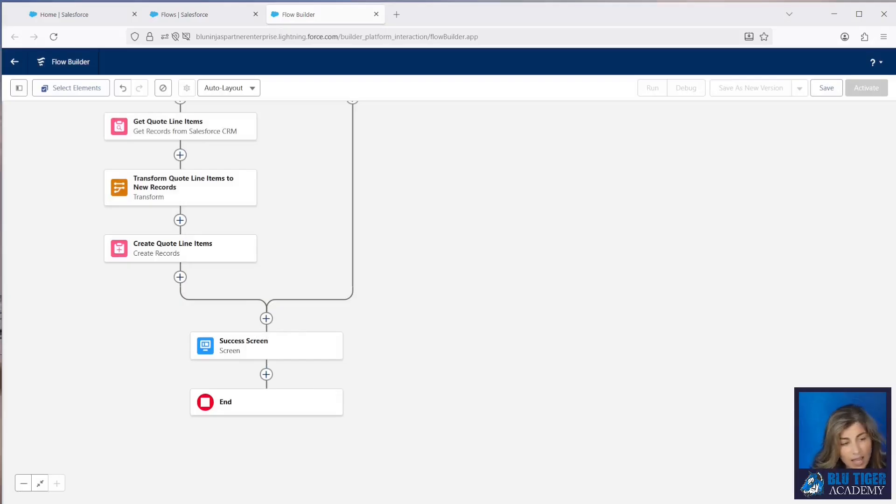
Step: Add a navigateEverywhereLFA action after the Success Screen, labelled "Go to New Cloned Quote"
click(266, 375)
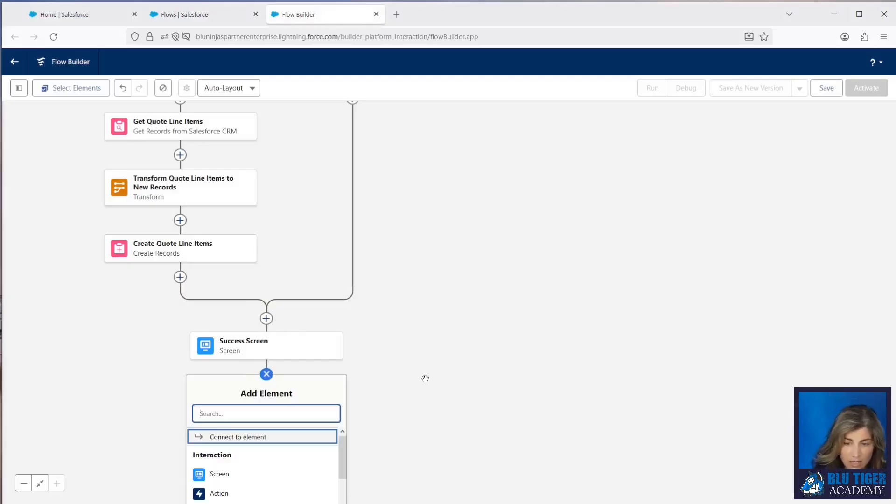
click(217, 493)
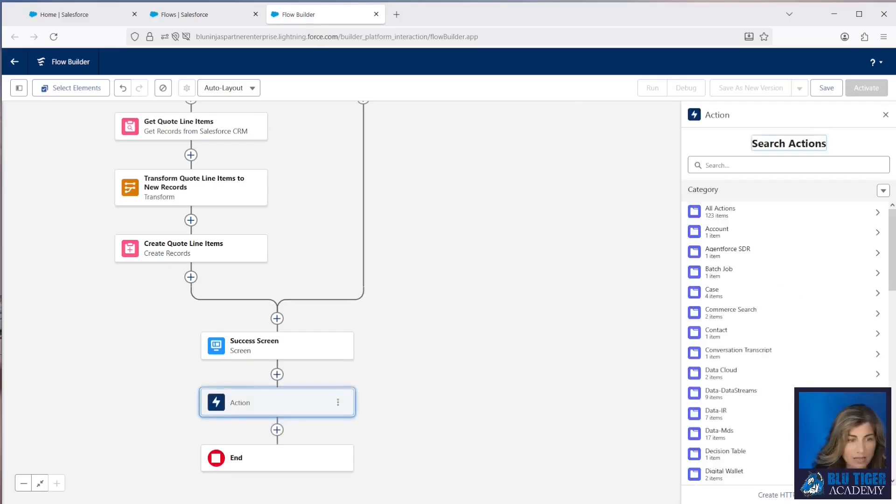
click(745, 167)
text(navigate)
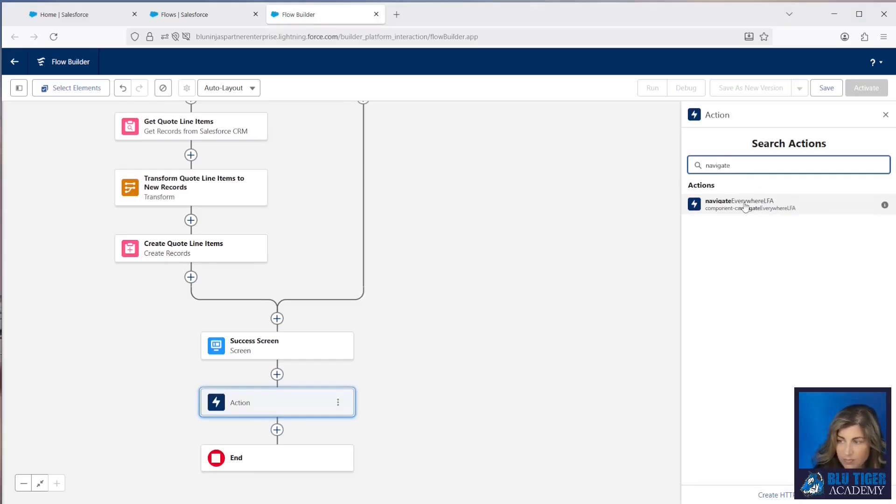
click(746, 206)
text(Go to New Cloned Quote)
click(632, 189)
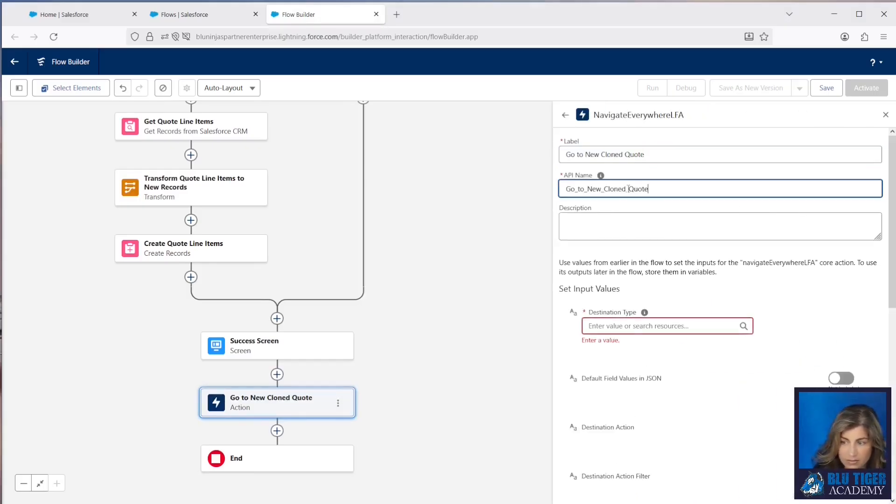
Step: Set the navigation action's Destination Type to record and include Destination Action with the value view
click(610, 325)
text(recor)
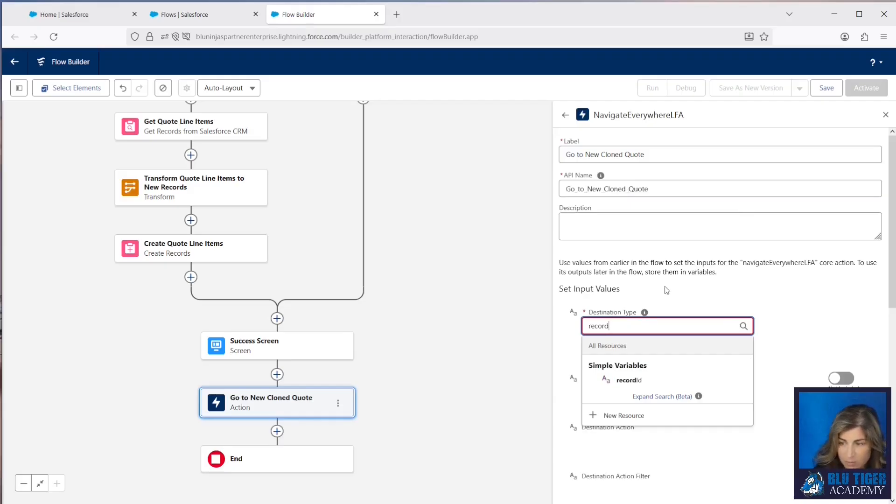
text(d)
click(613, 294)
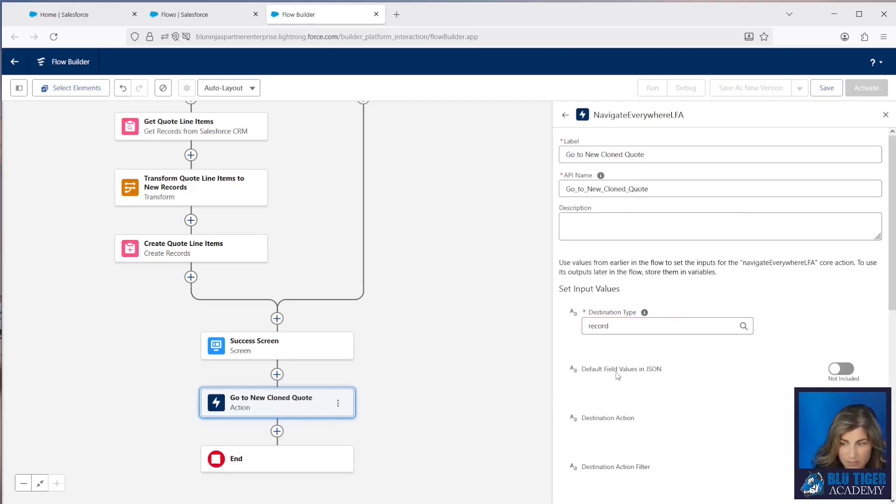
scroll(659, 403, down, 4)
click(841, 250)
click(639, 256)
text(view)
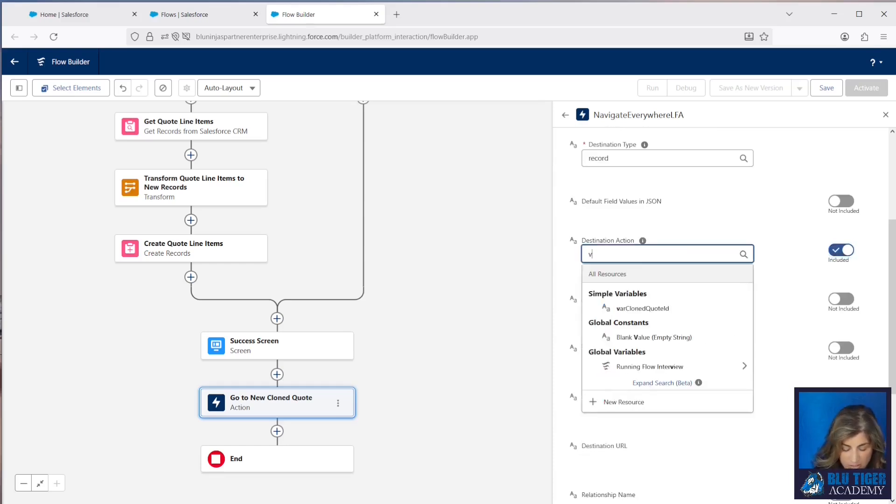
click(690, 219)
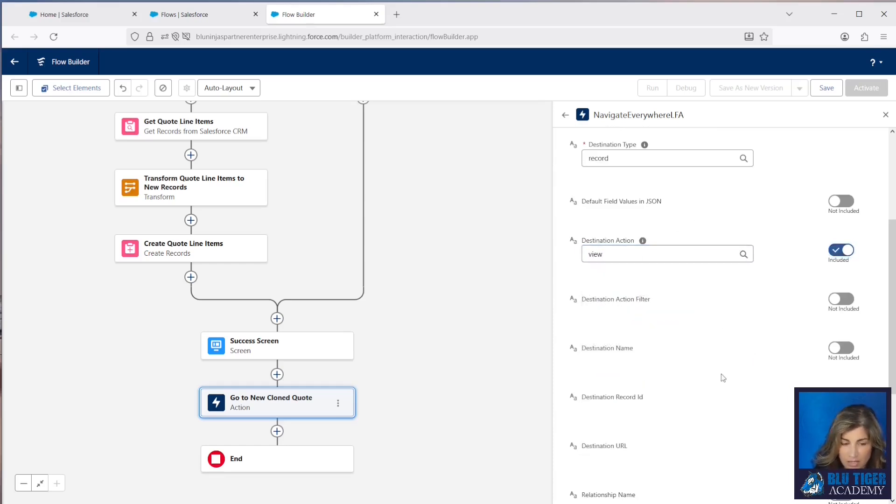
Step: Include the navigation action's Destination Record Id and set it to varClonedQuoteId
scroll(723, 377, down, 4)
click(839, 227)
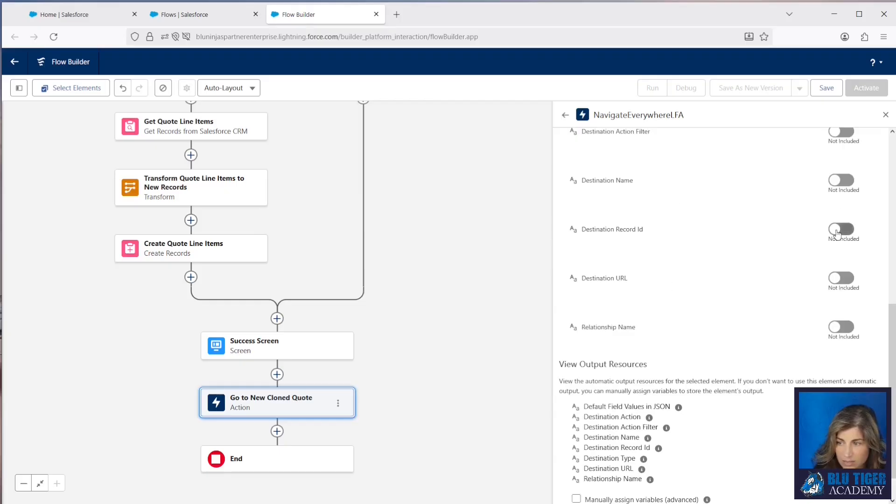
click(613, 233)
text(var)
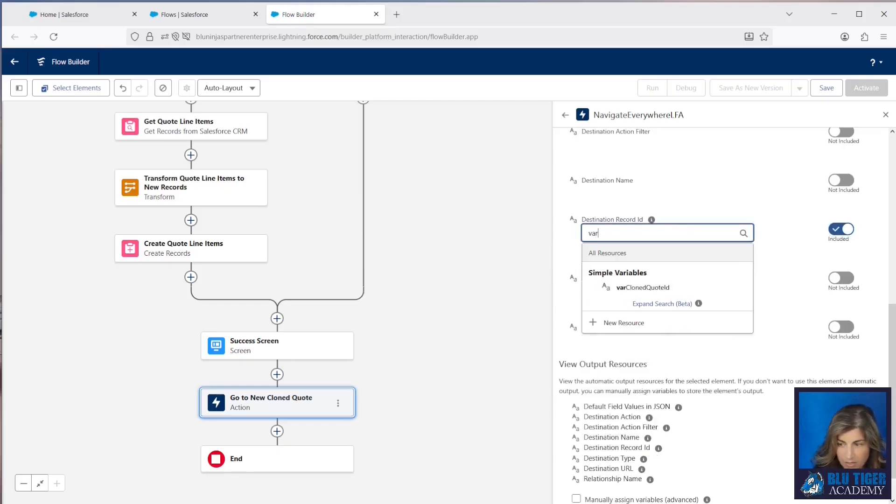
click(623, 288)
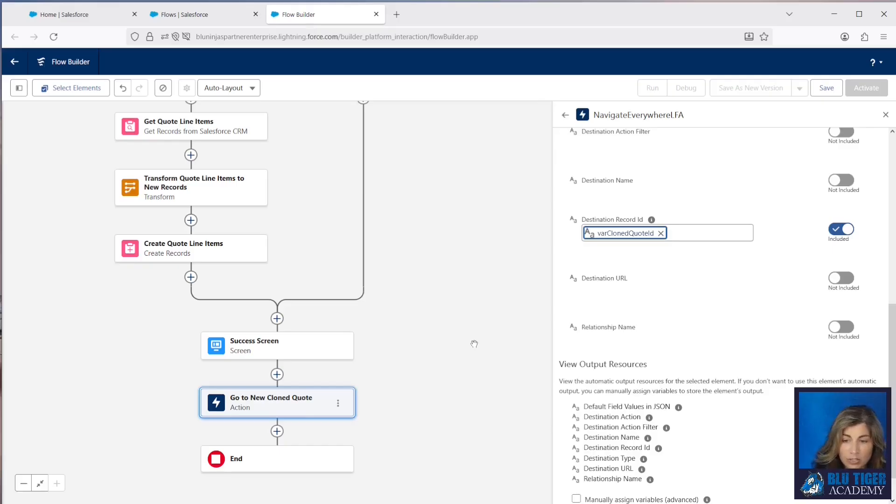
Step: Start saving the flow with the label "Quote | Custom Clone Quotes and Quote Line Items"
click(827, 88)
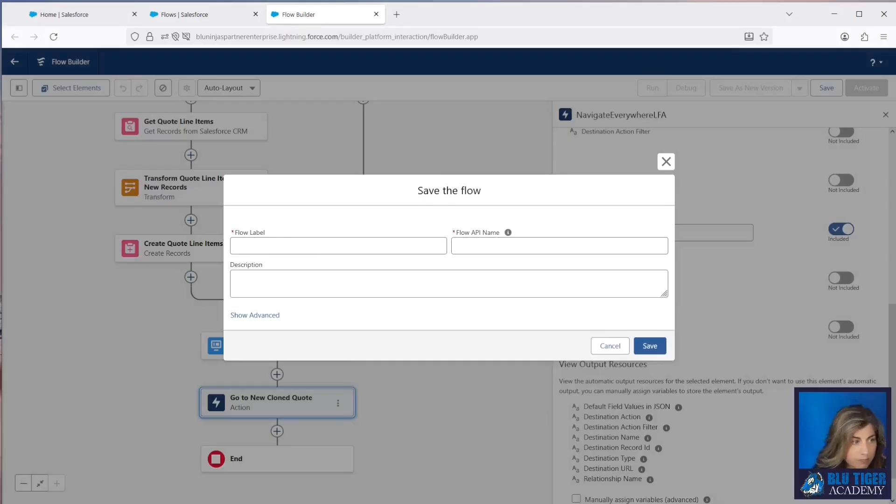
click(281, 248)
text(Quote | Custom Clone Quotes and Quote Line Items)
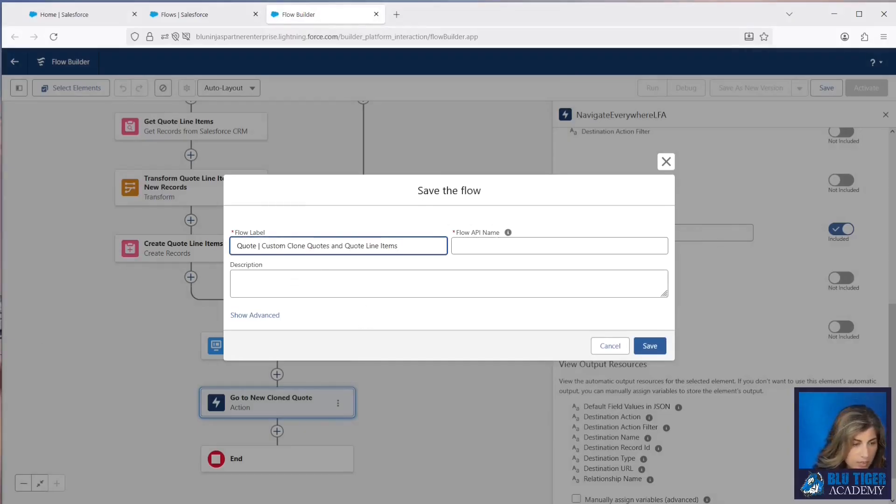
key(Tab)
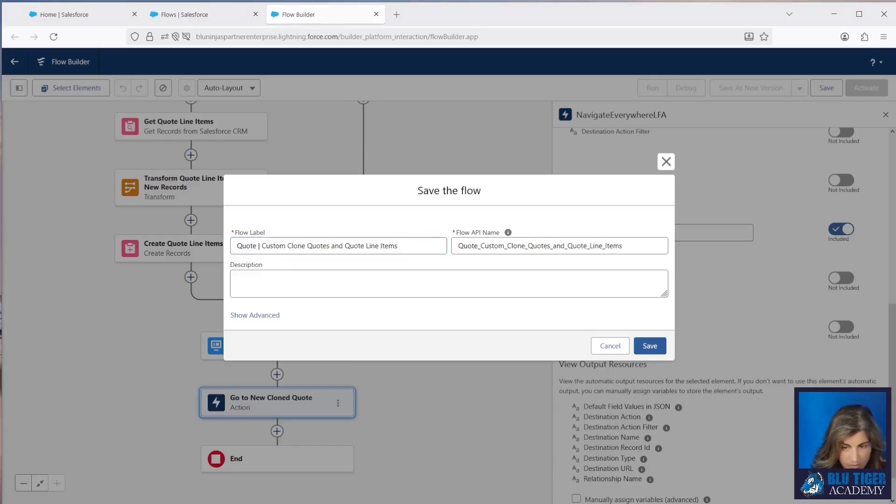
Step: Describe the flow as "This screen flow will allow the user to clone quotes and their related quote line items.", save it and activate it
click(375, 295)
text(This screen flow will allow the user to clone quotes and their related quote line items.)
click(649, 348)
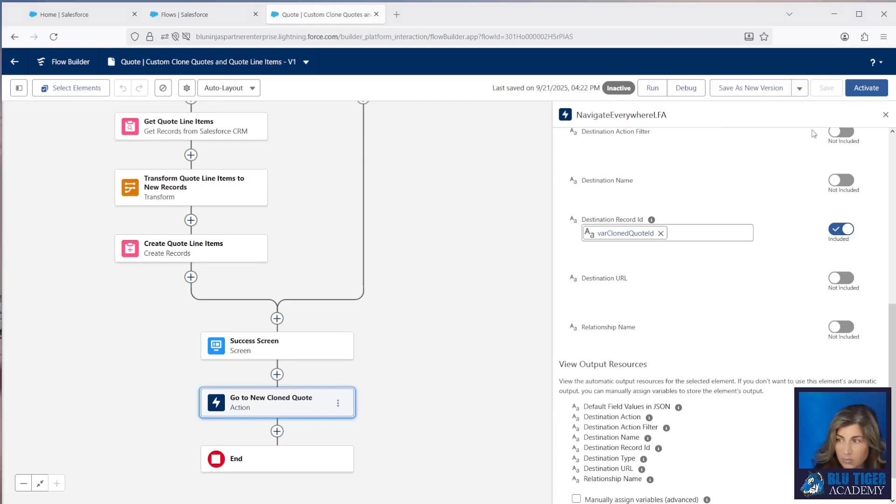
click(865, 89)
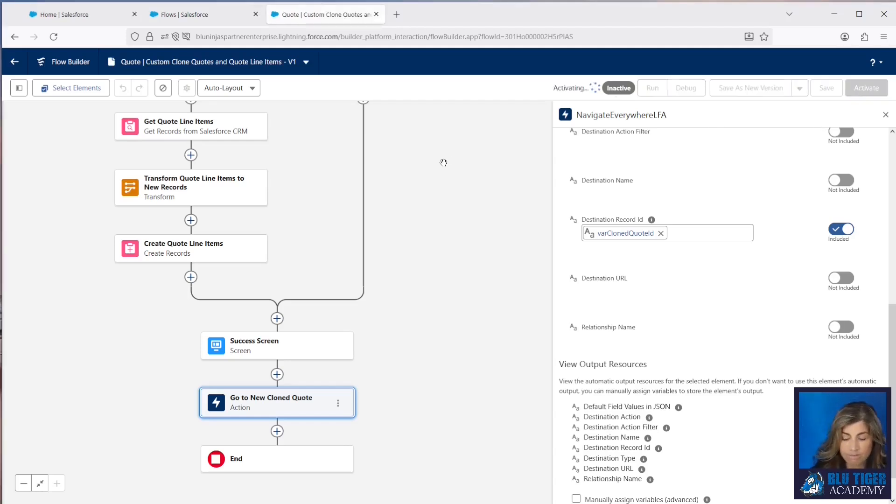
Step: Open the Quote object's Buttons, Links, and Actions in the Setup Object Manager
click(205, 15)
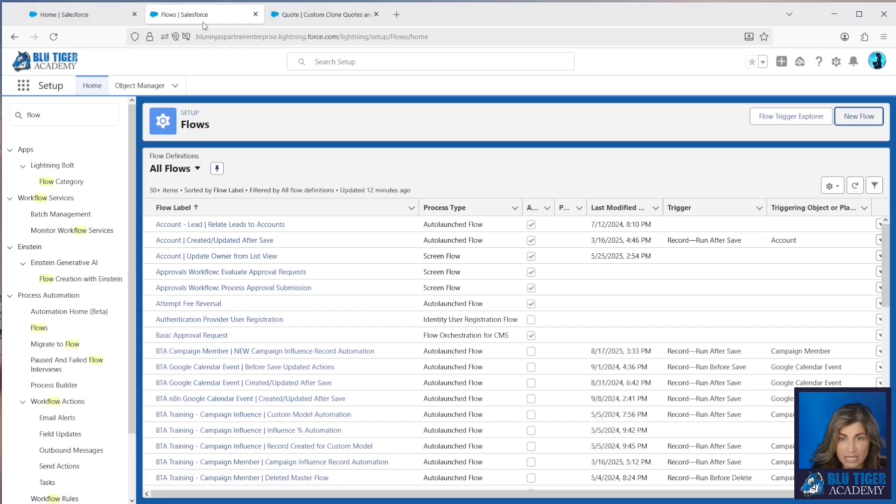
click(140, 88)
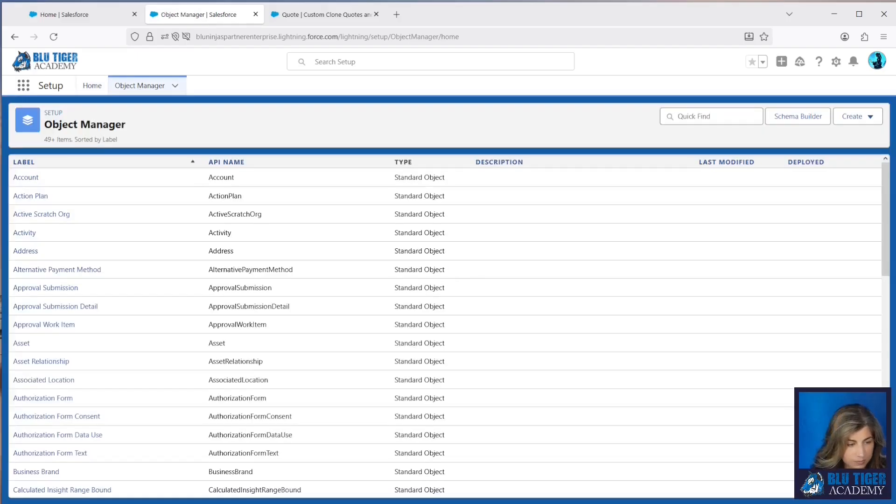
click(692, 117)
text(quote)
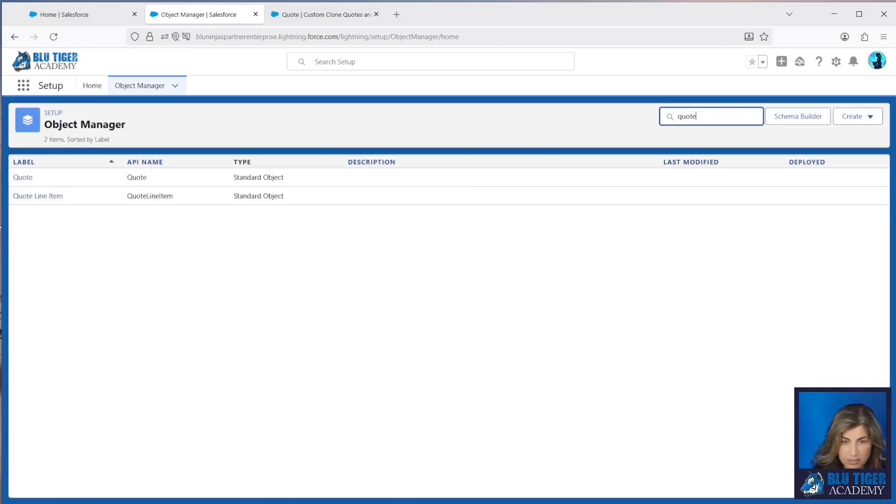
click(27, 180)
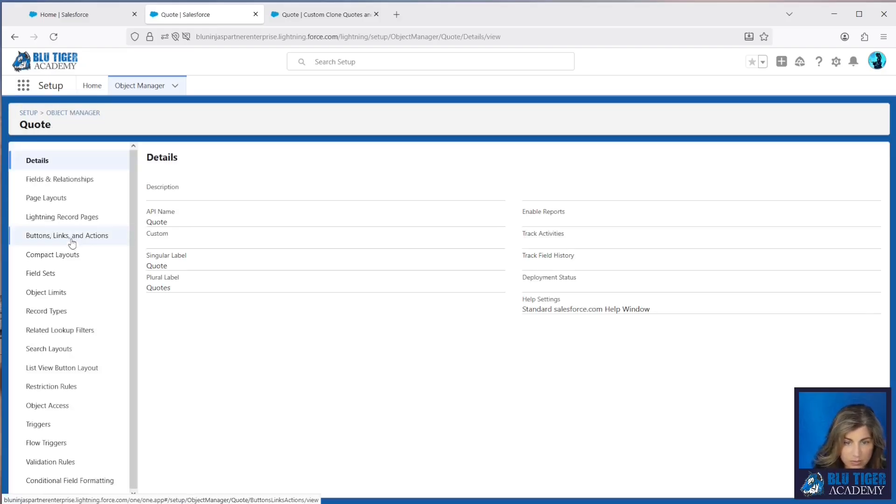
click(71, 238)
Step: Start a new Quote action of type Flow that uses the flow "Quote | Custom Clone Quotes and Quote Line Items"
click(774, 156)
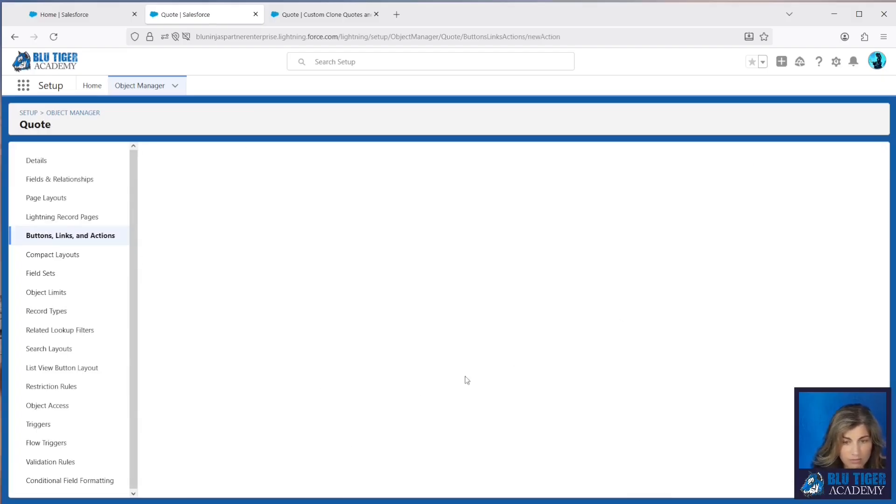
click(334, 223)
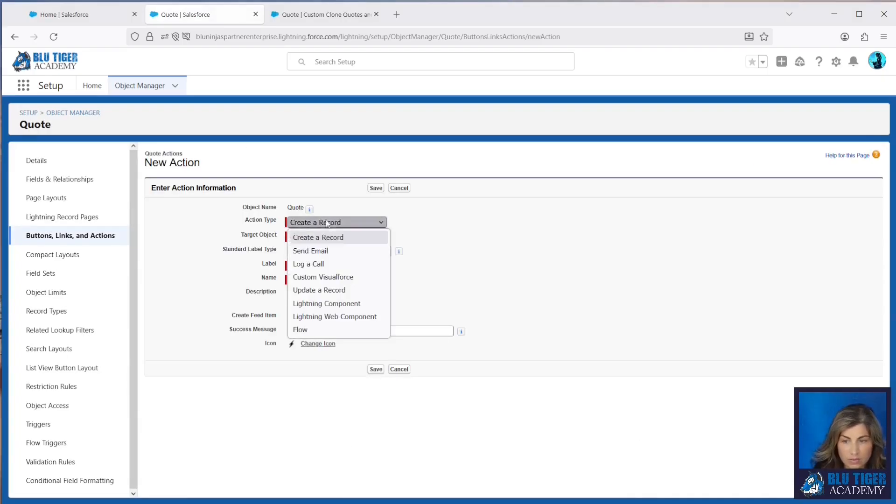
click(324, 330)
click(320, 239)
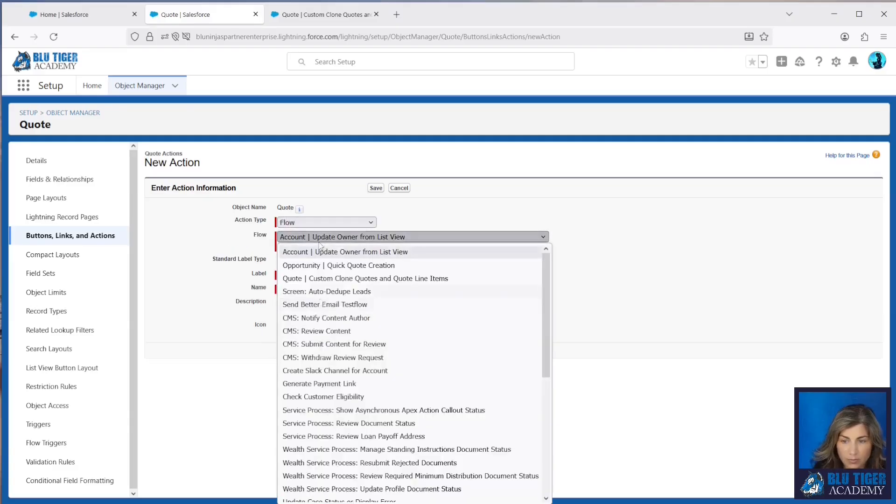
click(318, 281)
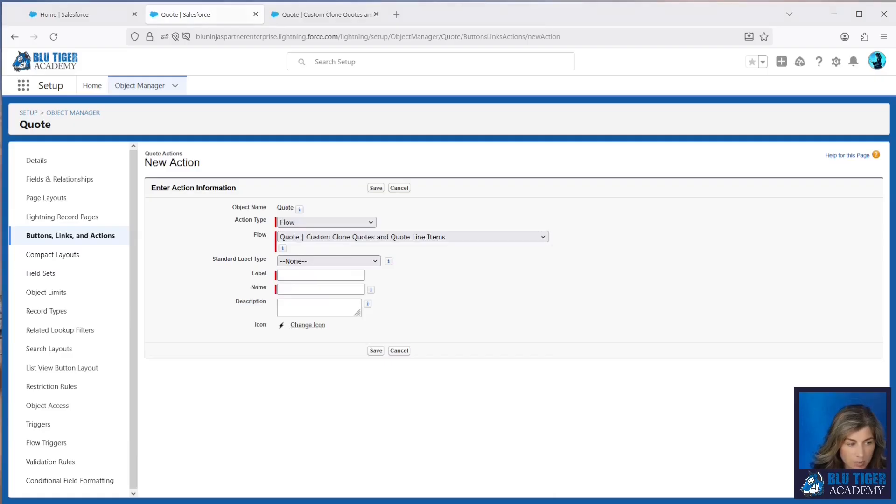
Step: Label the action "Clone Quote", describe it as "This allows the user to clone a quote and choose whether to clone the related quote line items." and save it
click(318, 276)
text(Clone Quote)
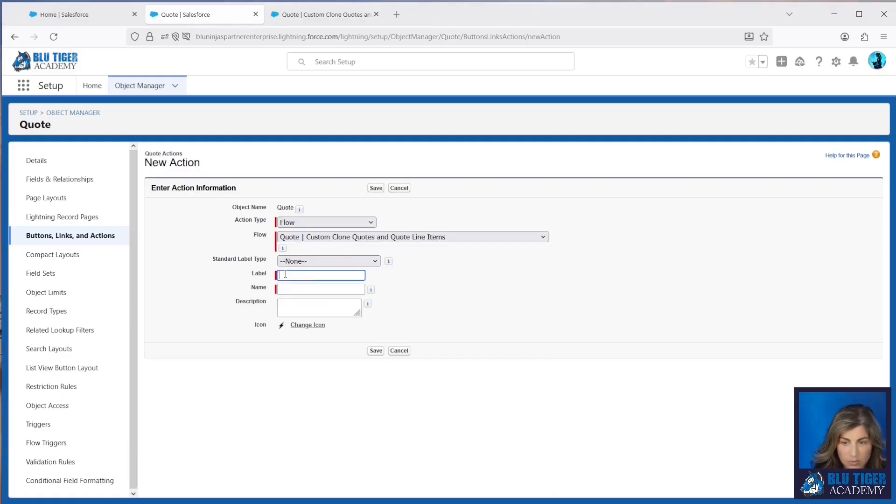
click(286, 290)
key(Tab)
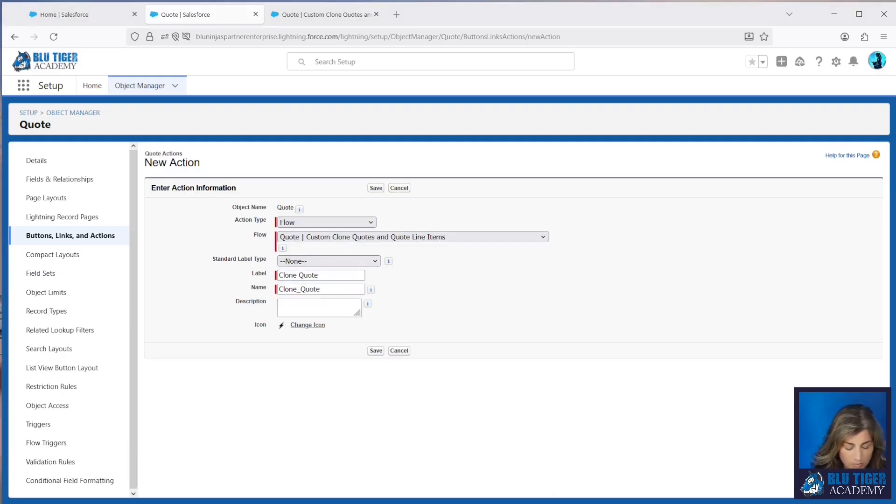
click(325, 303)
key(ctrl+v)
click(376, 188)
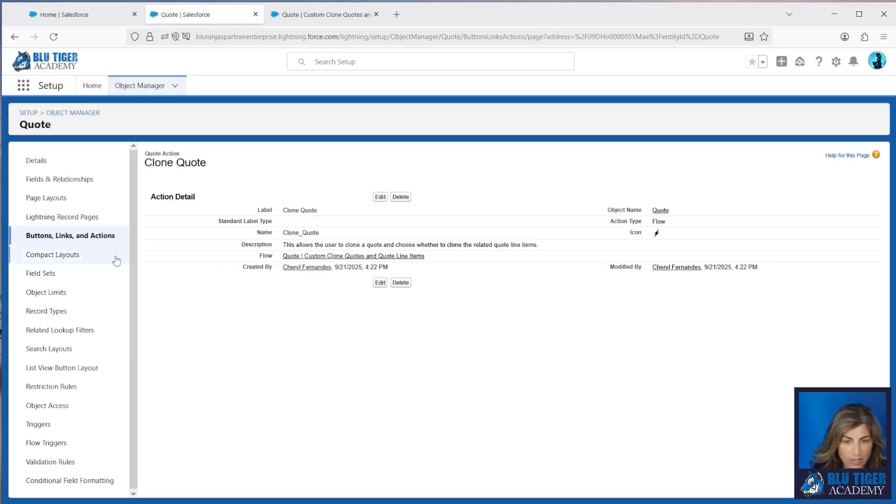
Step: Open the Quote Record Page from the Quote object's Lightning record pages for editing
click(81, 218)
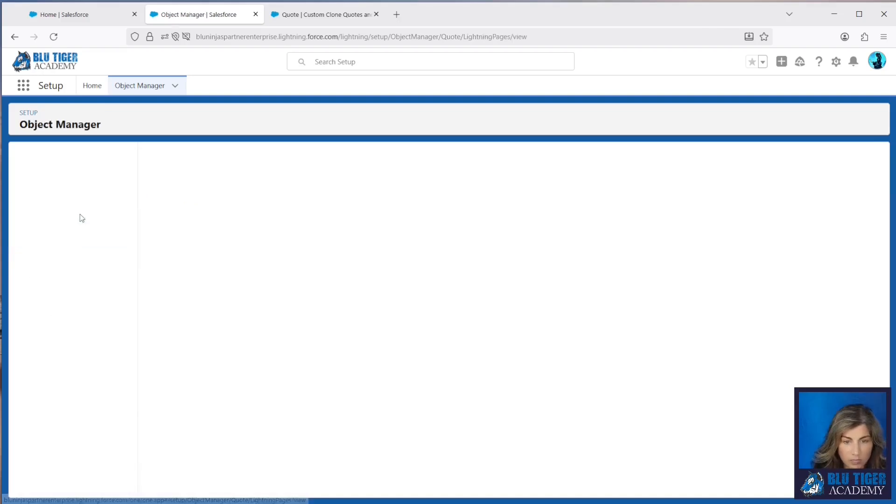
click(178, 201)
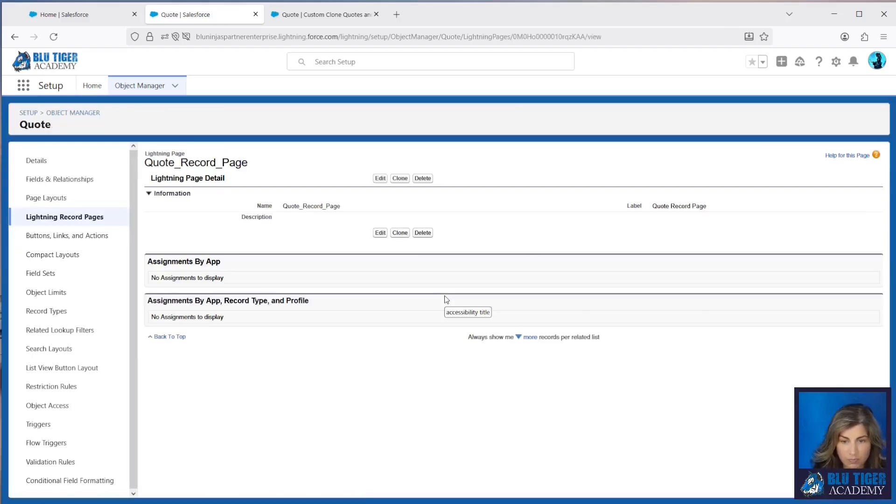
click(382, 234)
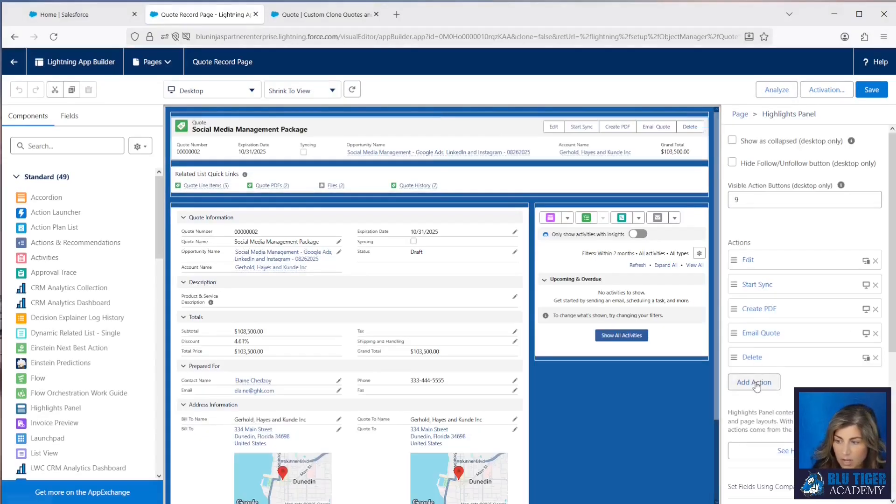
Step: Add the object-specific quick action Clone Quote to the Highlights Panel's actions
click(761, 384)
click(554, 345)
text(clone)
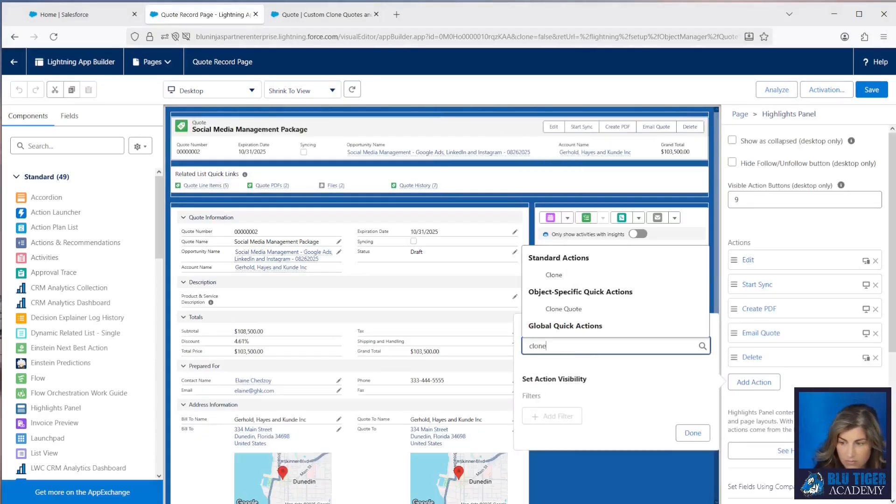
click(557, 310)
click(595, 349)
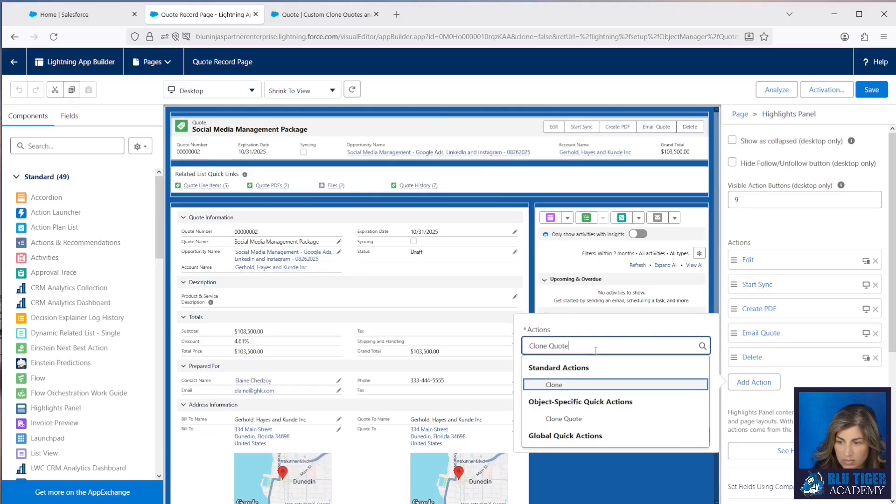
click(577, 326)
click(684, 432)
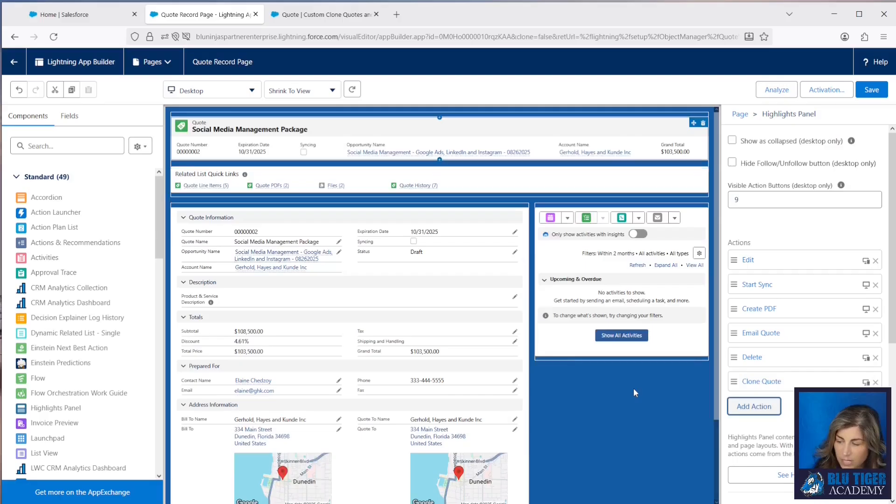
Step: Place the Clone Quote action directly after Edit, leave it without visibility filters and save the record page
drag(778, 331, 776, 287)
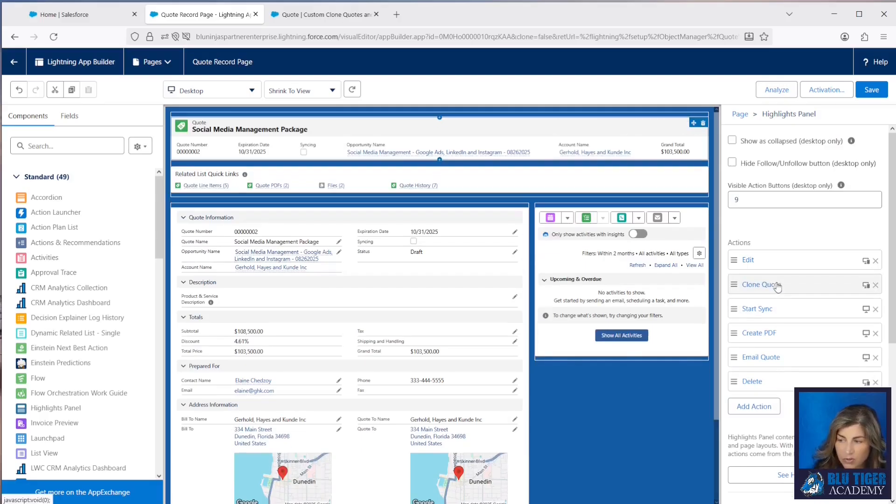
click(777, 288)
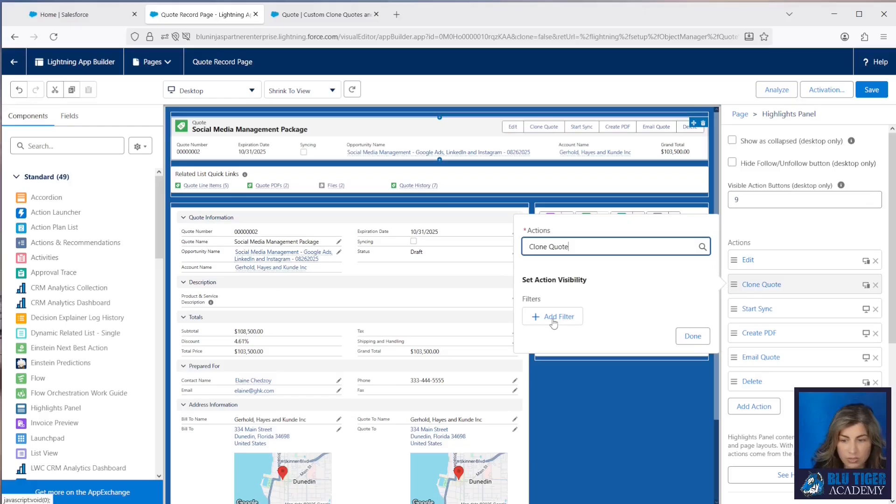
click(698, 337)
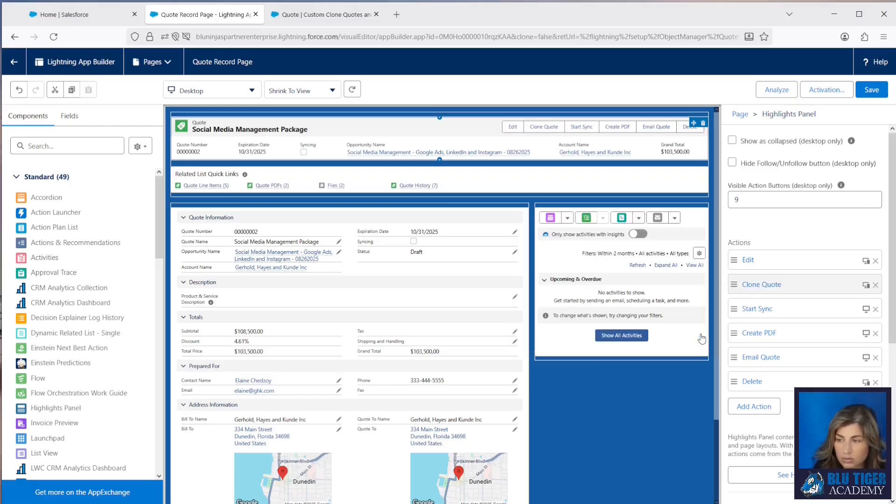
click(872, 90)
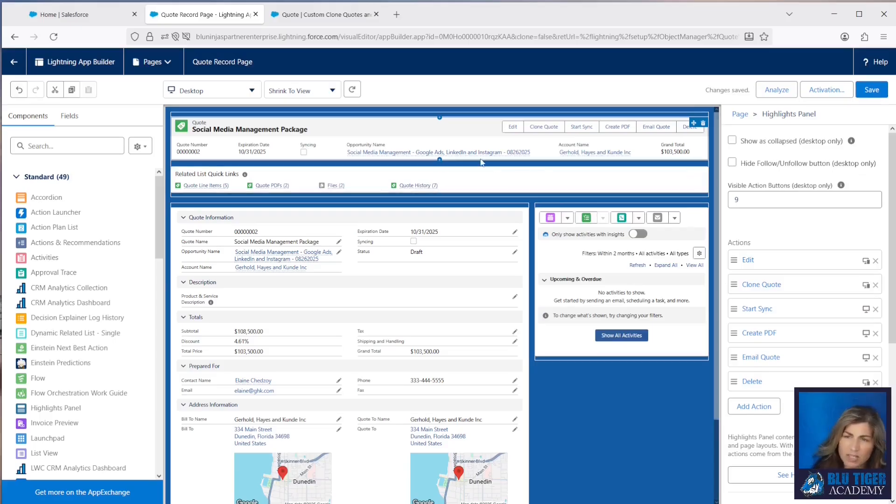
Step: In the flow's Assign Cloned Quote Fields element, add an assignment setting the Status from Get Original Quote to Clone to Draft
click(315, 21)
drag(297, 194, 294, 360)
click(195, 276)
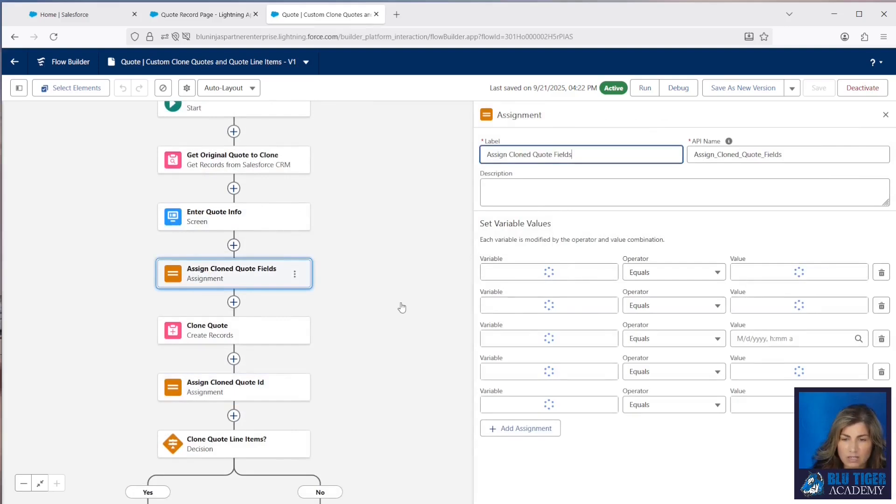
click(521, 428)
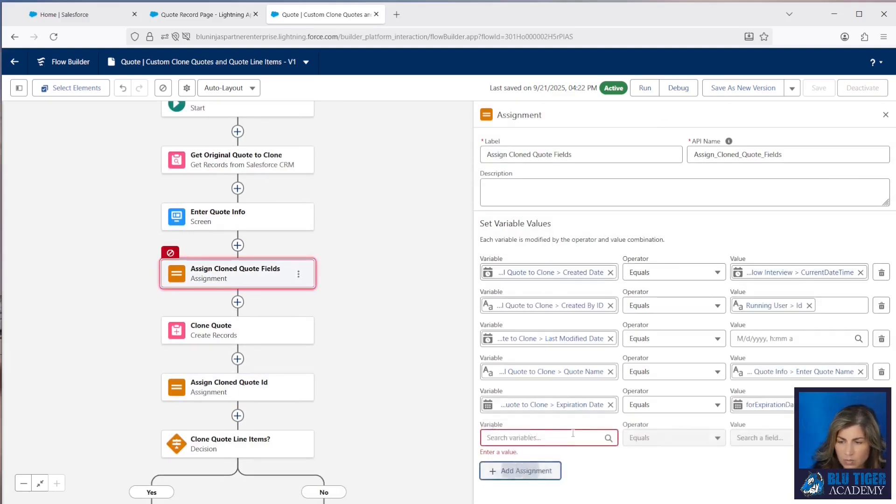
click(542, 438)
text(get)
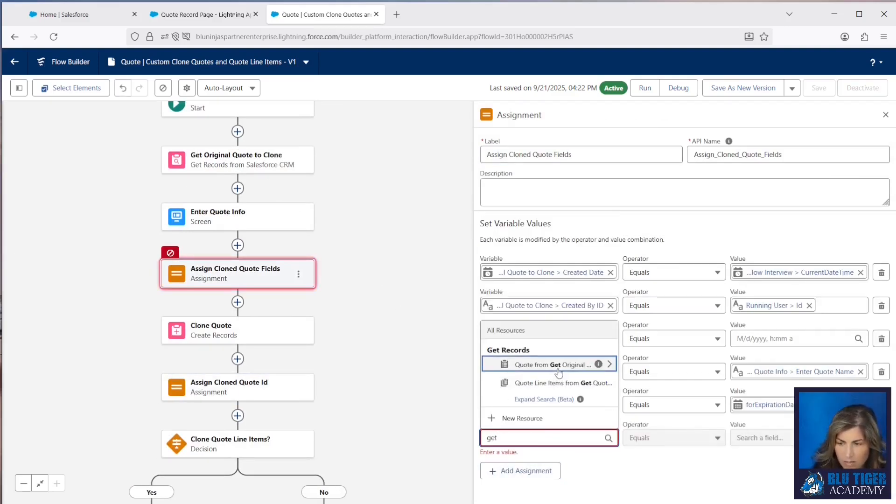
click(559, 376)
text(status)
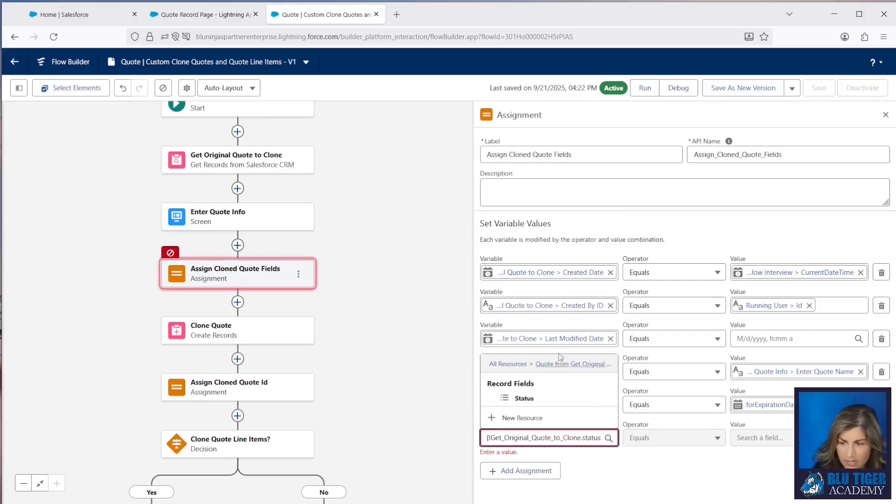
click(537, 396)
click(753, 441)
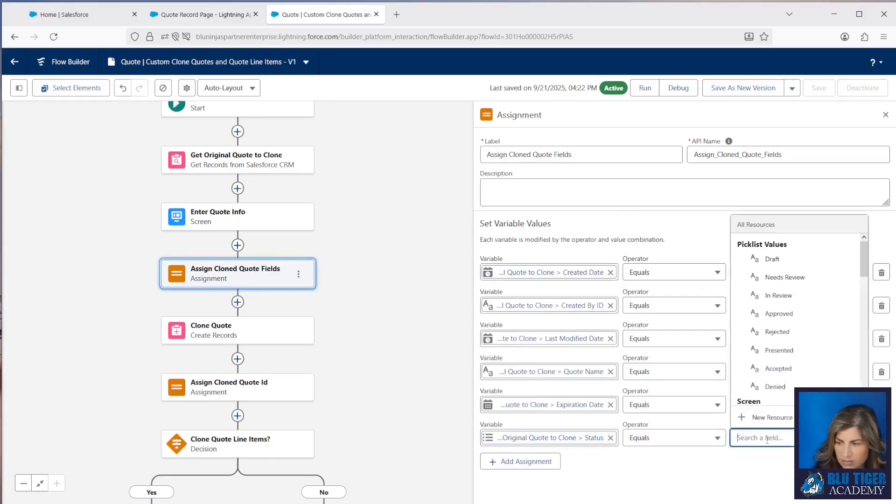
click(776, 265)
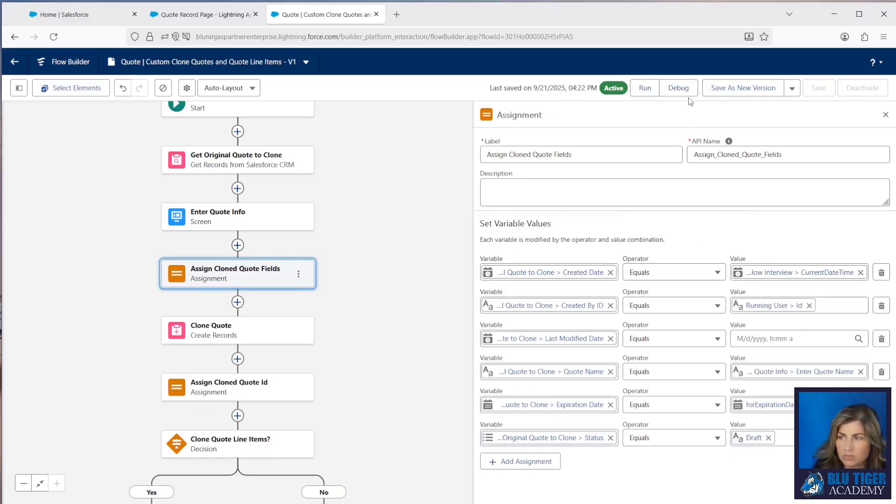
Step: Save the flow as a new version and activate that version
click(718, 91)
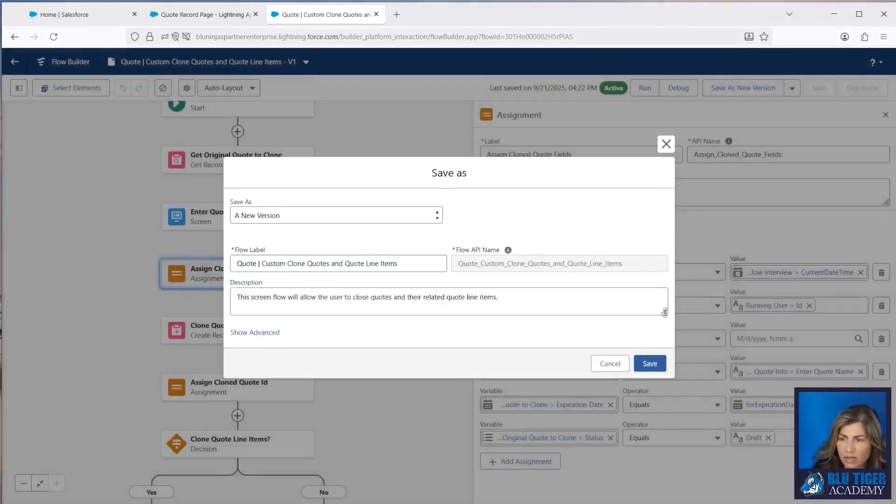
click(653, 364)
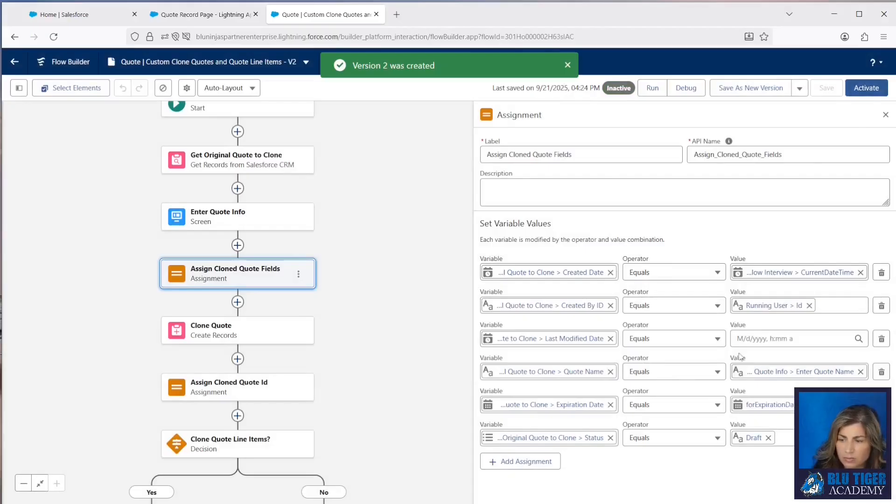
click(870, 96)
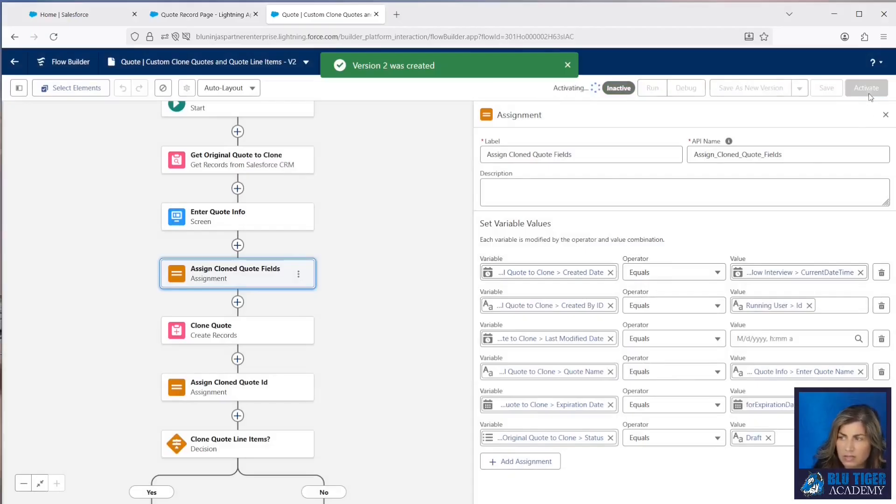
Step: From the opportunity "Social Media Management - Google Ads, LinkedIn and Instagram - 08262025", open the $102,500 quote "Social Media Management Package without Email Marketing"
click(220, 15)
click(52, 17)
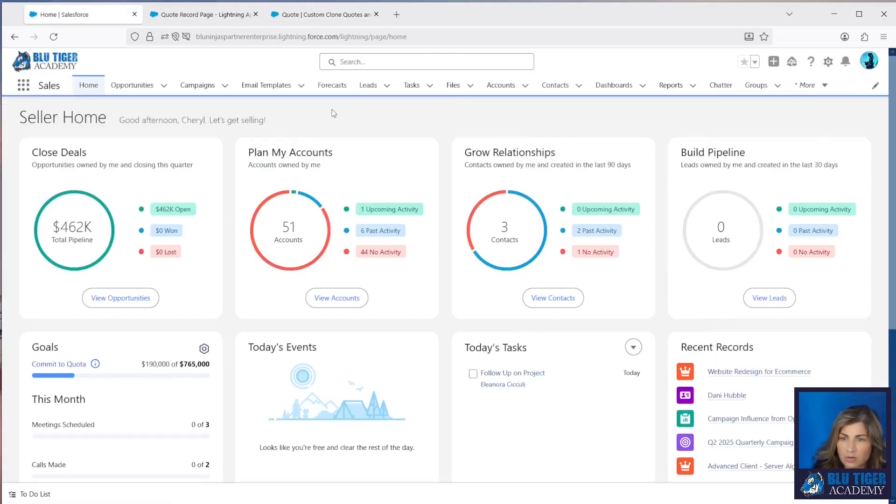
click(135, 86)
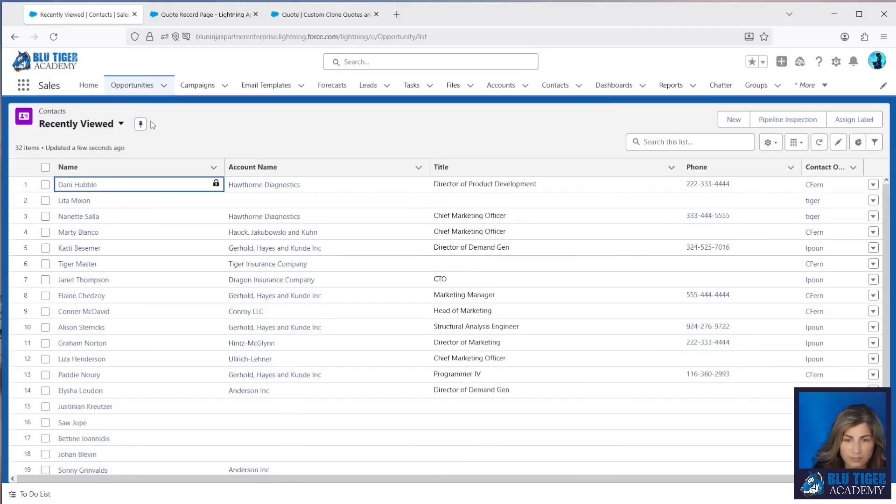
click(146, 180)
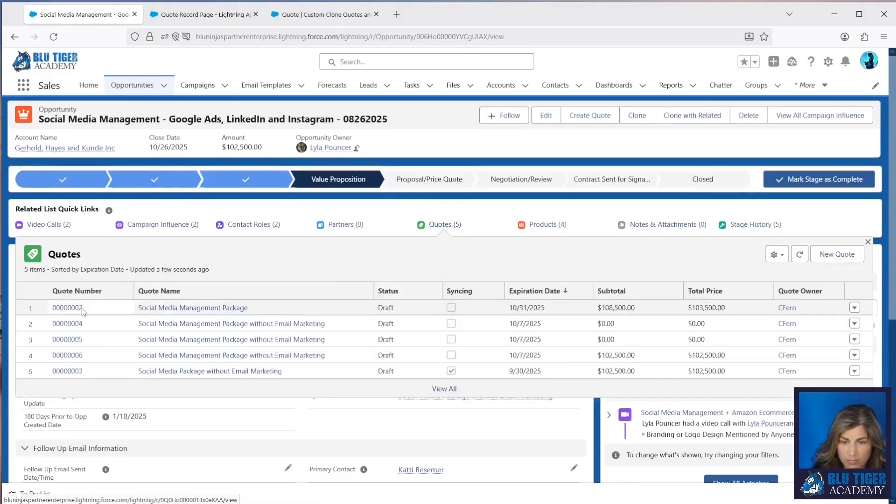
click(65, 356)
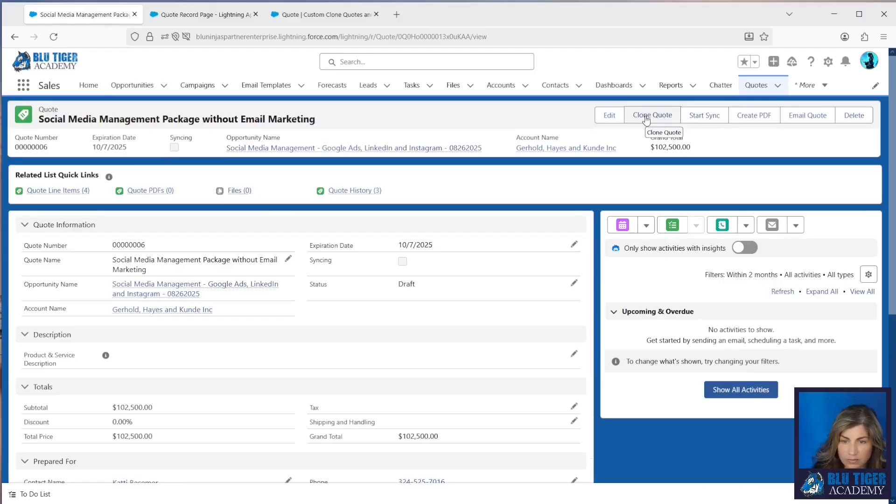
mouse_move(53, 195)
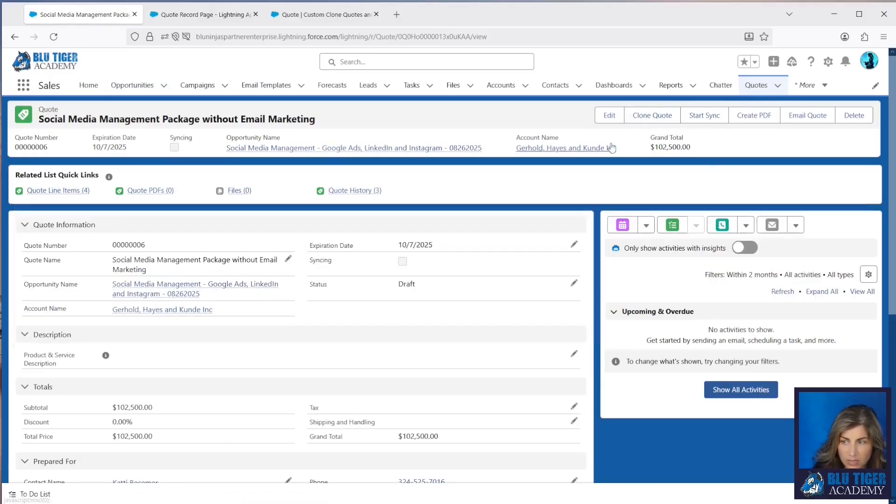
Step: Run Clone Quote with the name "Social Media Management Package without Email Marketing V2", include the quote line items and finish the flow
click(637, 120)
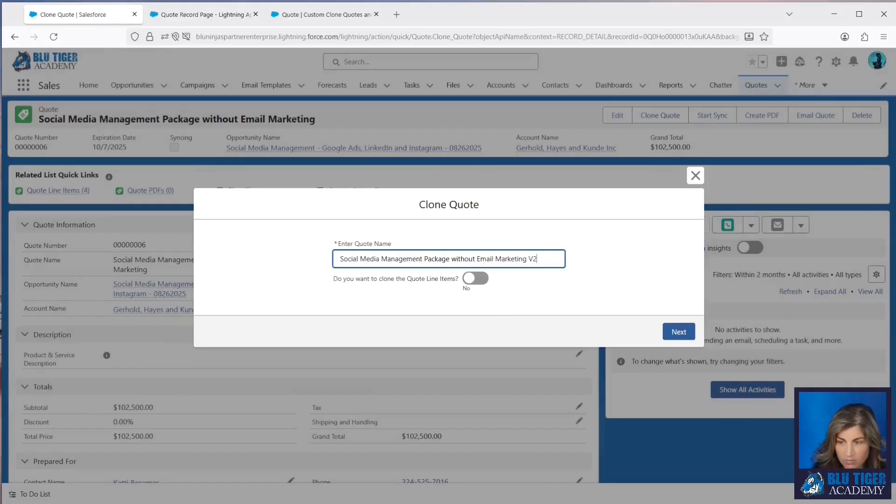
click(475, 282)
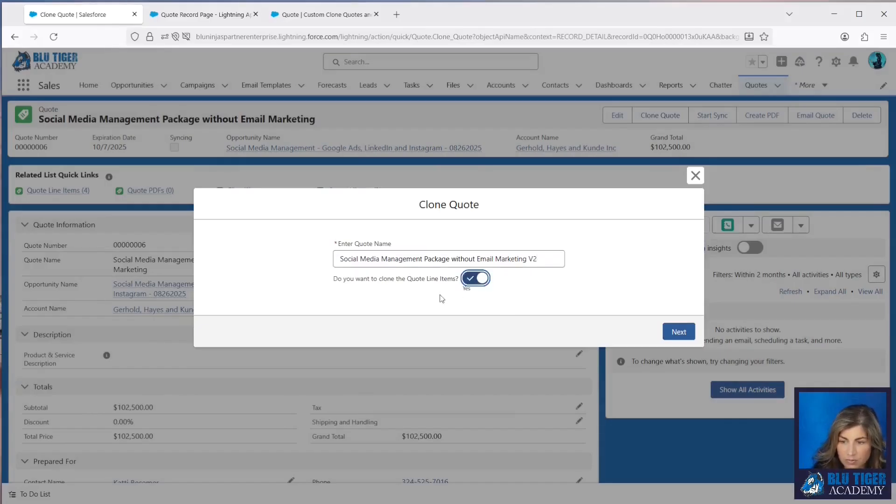
click(676, 333)
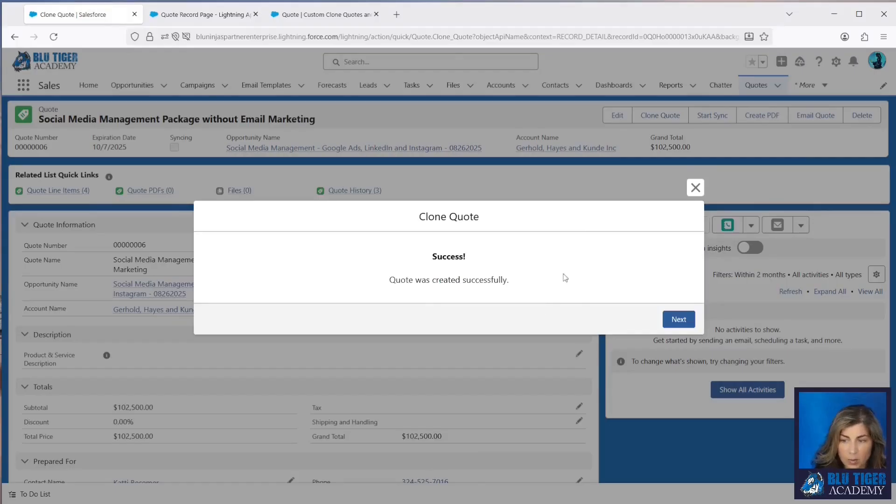
click(677, 320)
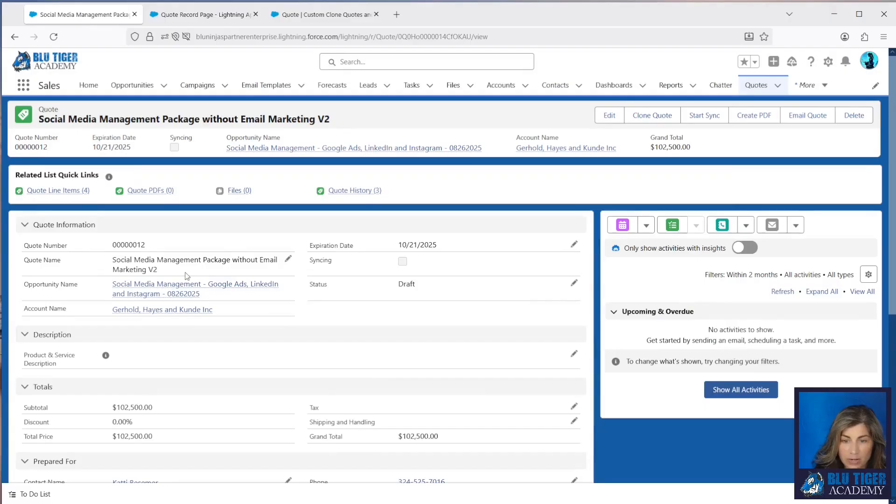
Step: Check the cloned quote's name and its quote line items
drag(159, 270, 84, 266)
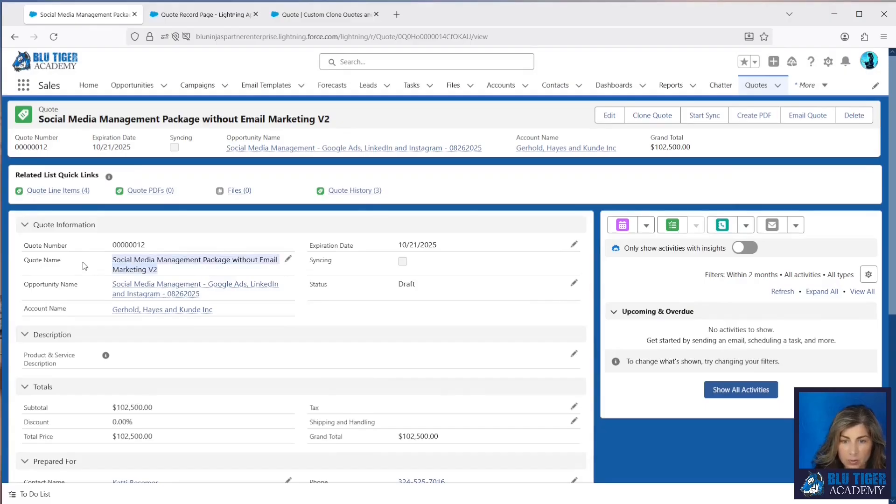
click(159, 273)
mouse_move(75, 195)
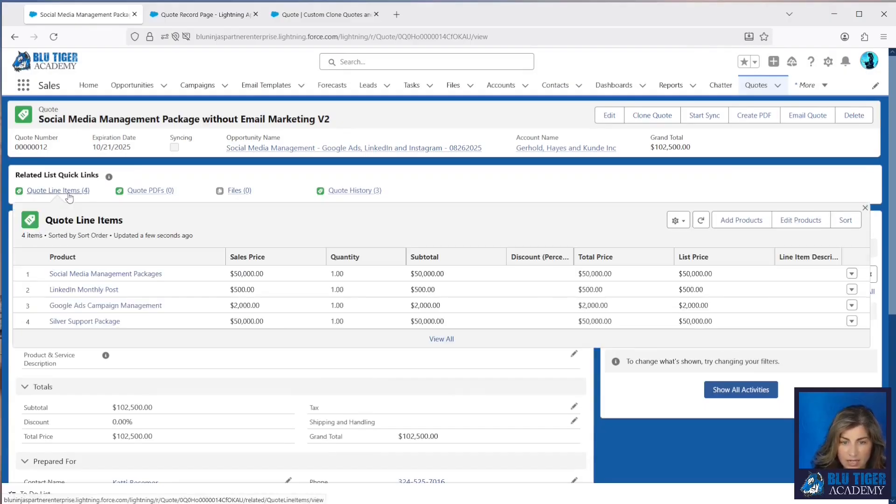